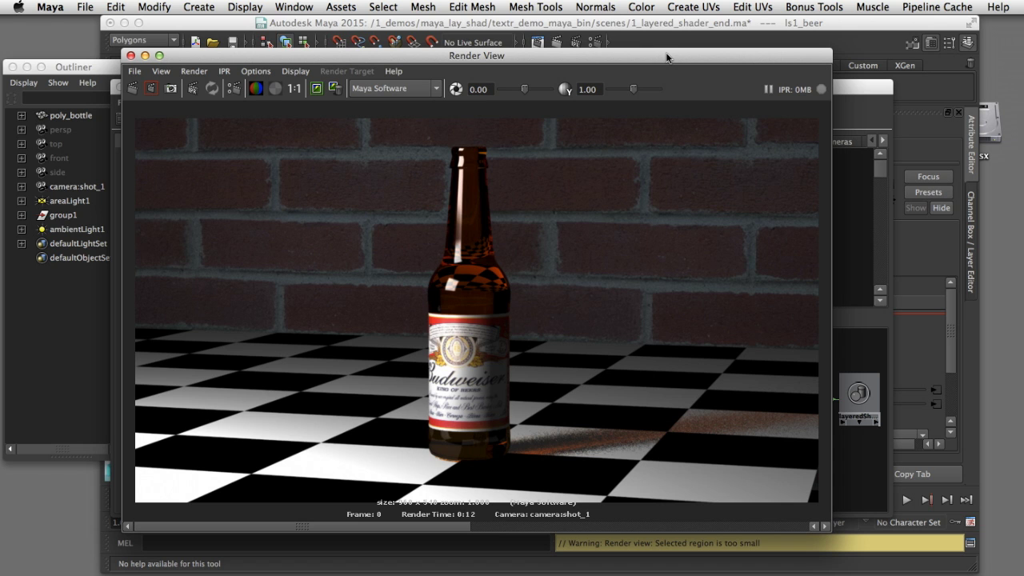
Examine the finished bottle render, the ls1_beer shading network and the layer order of its layered shader
drag(666, 57, 671, 55)
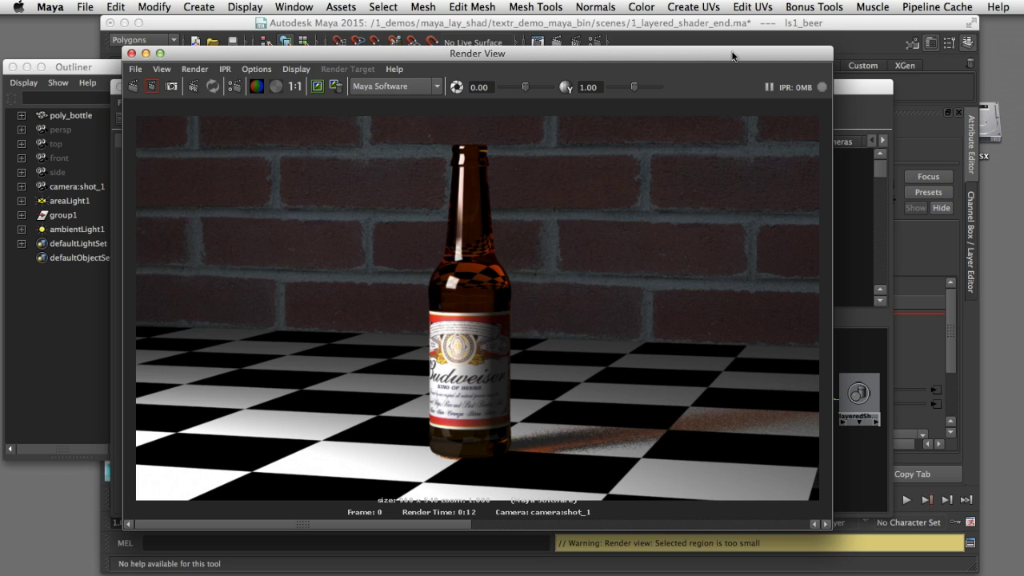
drag(776, 56, 510, 61)
drag(626, 94, 469, 79)
drag(574, 370, 556, 358)
drag(612, 406, 609, 427)
click(654, 365)
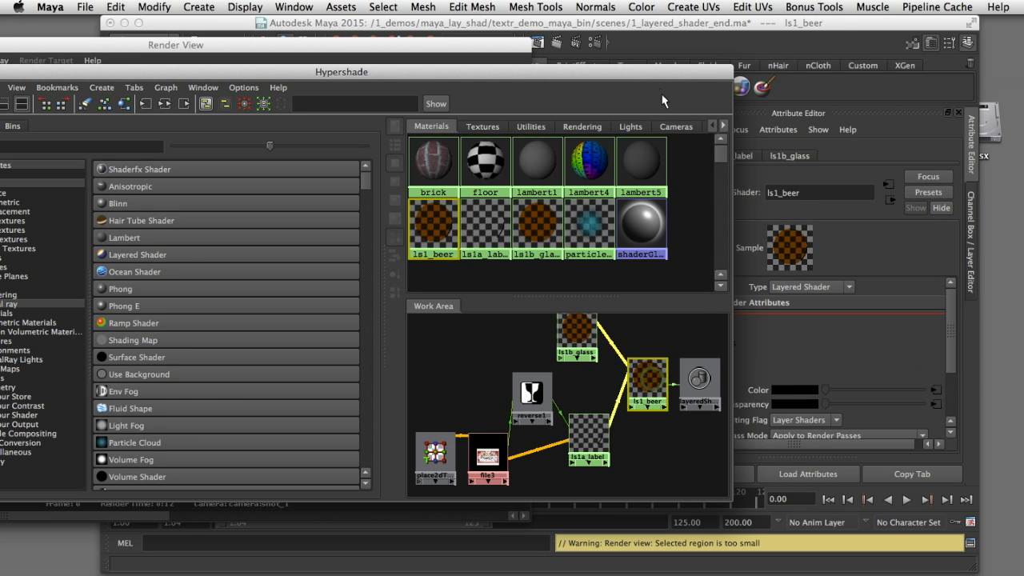
drag(659, 74, 474, 480)
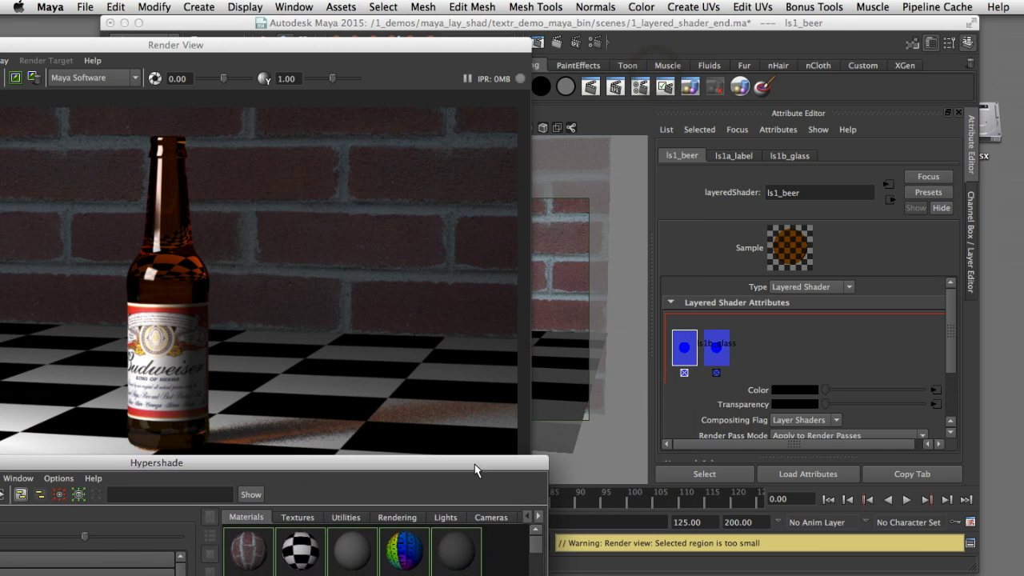
click(715, 347)
middle_drag(716, 349, 682, 349)
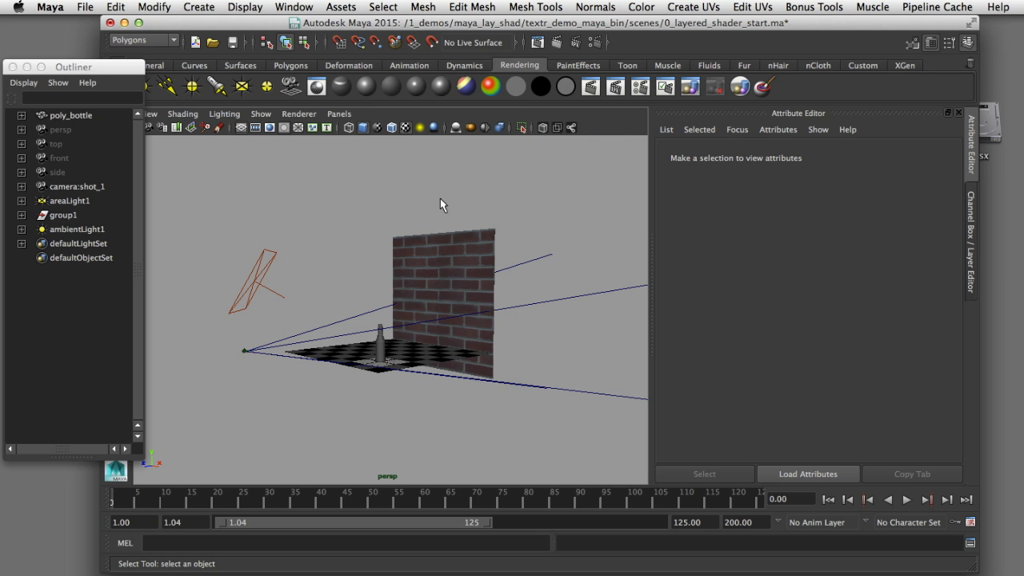
Inspect the brick wall, checkered floor and bottle of the starting scene in the perspective view
click(349, 343)
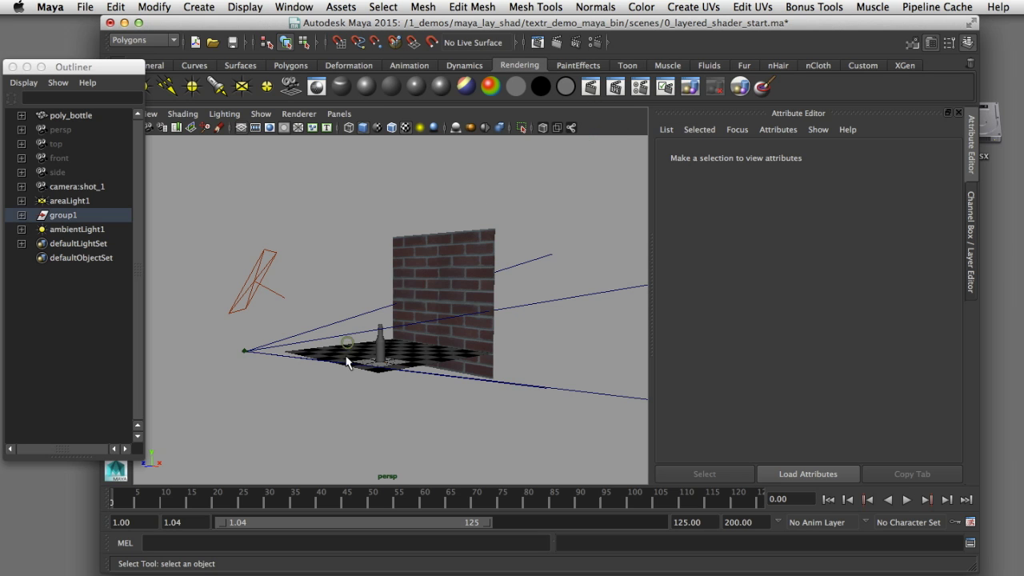
click(395, 260)
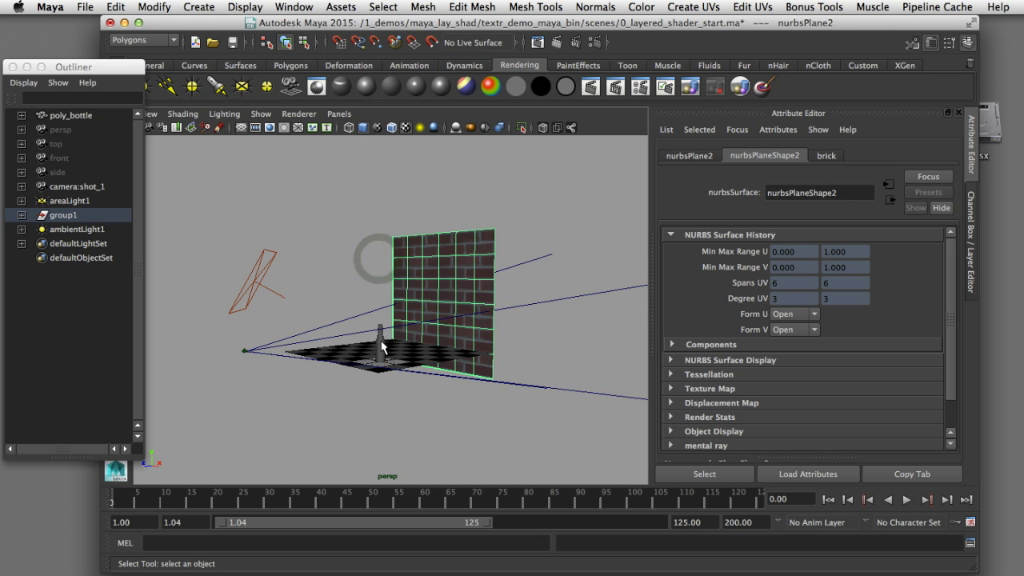
click(382, 346)
alt+right_drag(408, 297, 458, 296)
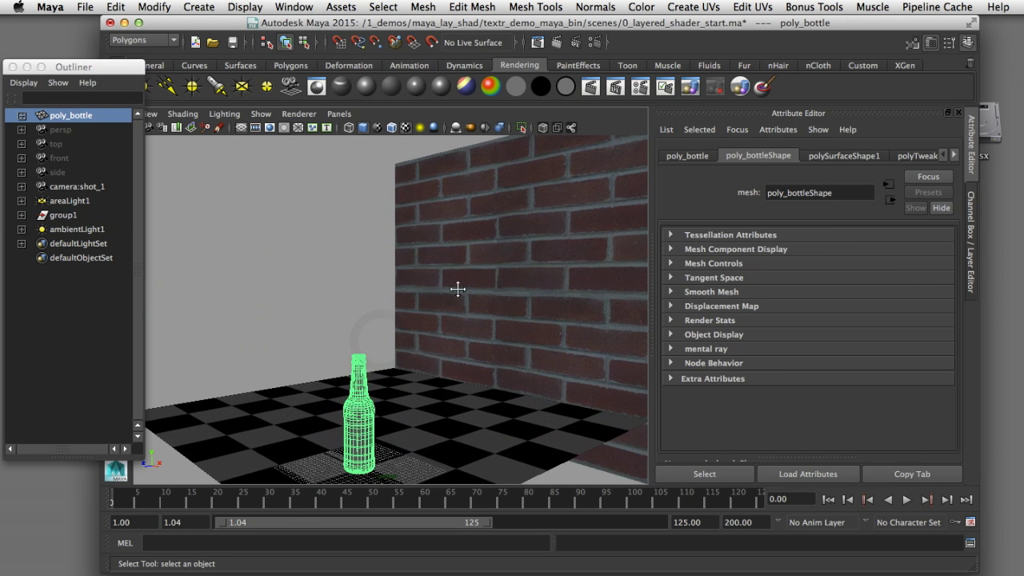
alt+drag(458, 296, 494, 228)
alt+drag(362, 255, 372, 256)
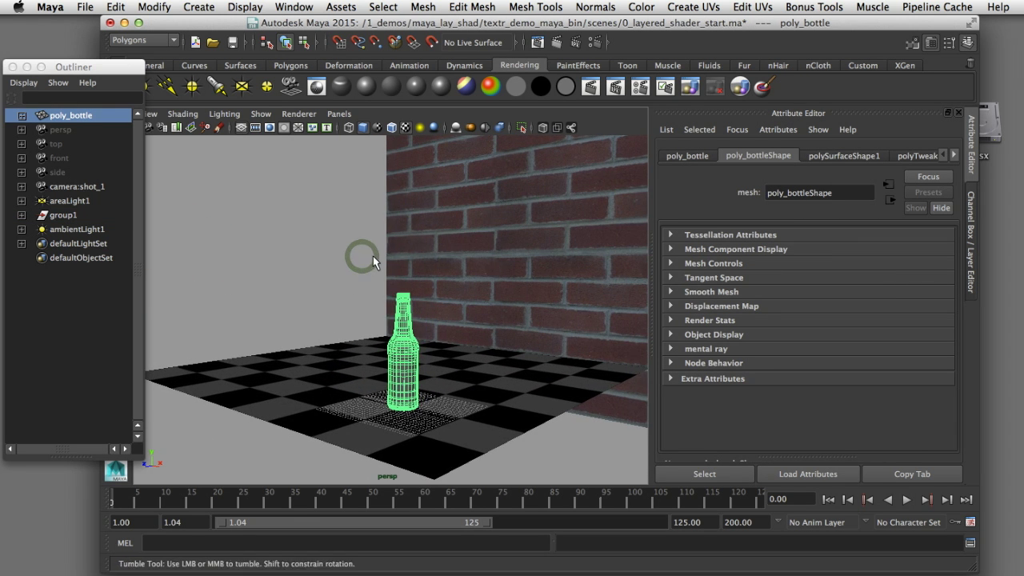
Look through camera:shot_1 in the viewport and clear the selection
click(339, 114)
mouse_move(416, 127)
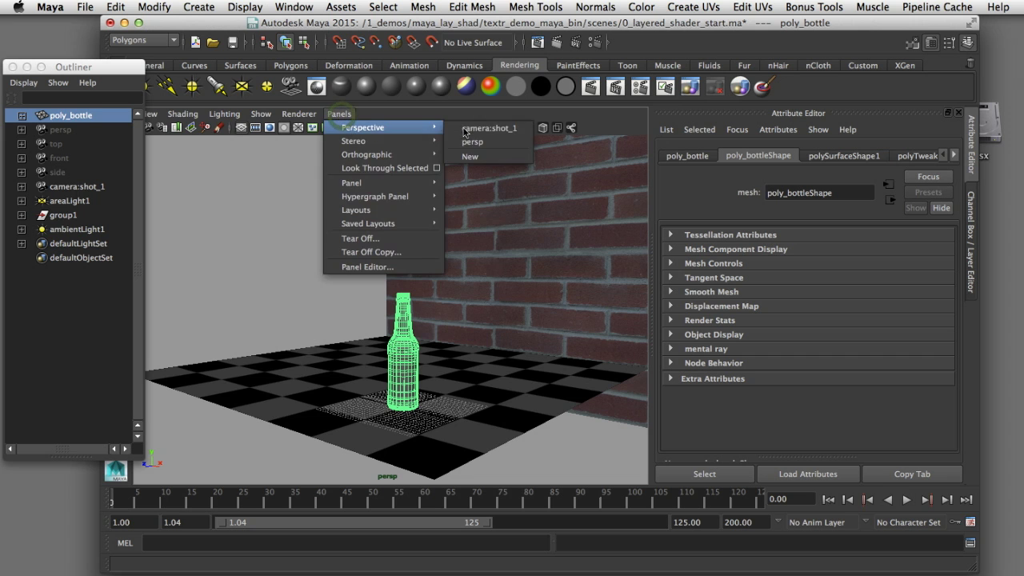
click(468, 130)
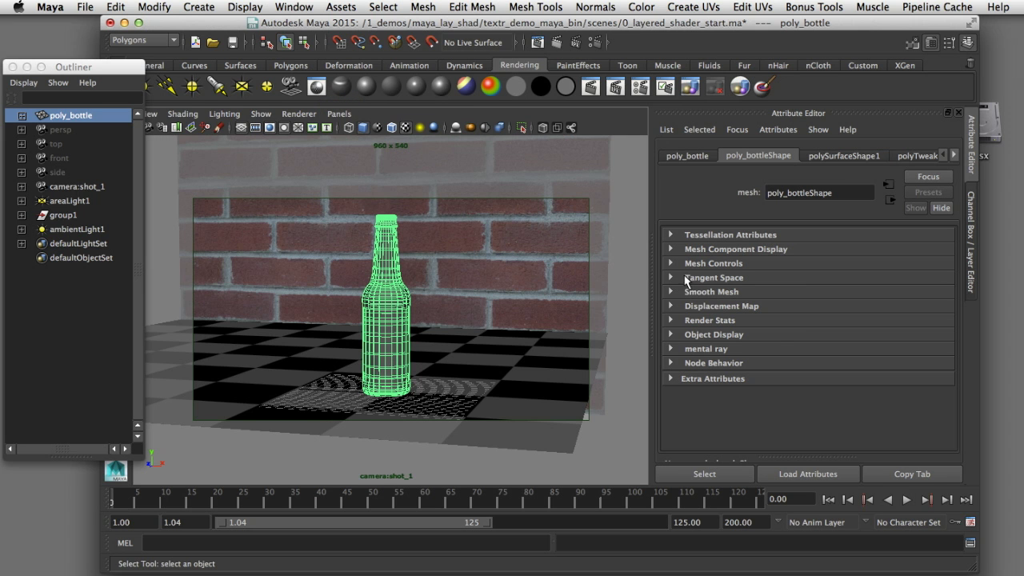
click(639, 273)
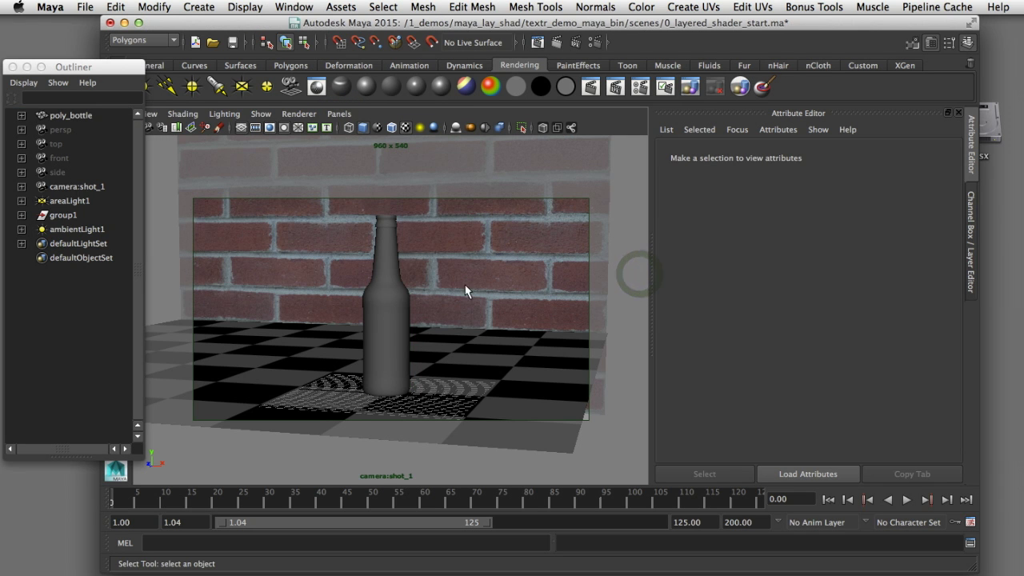
Open the Hypershade and place its window clear of the bottle in the viewport
click(276, 8)
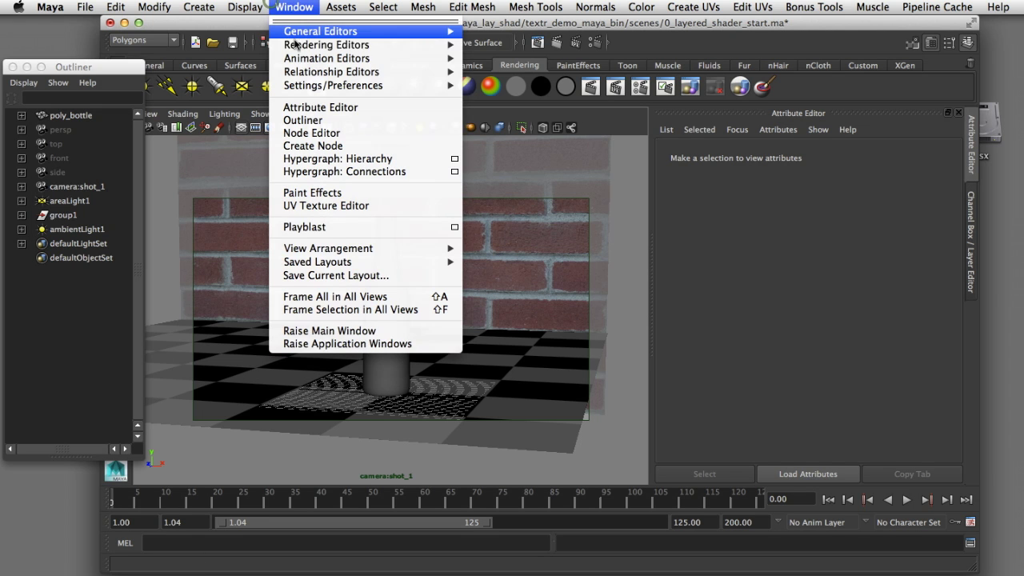
mouse_move(296, 45)
click(507, 75)
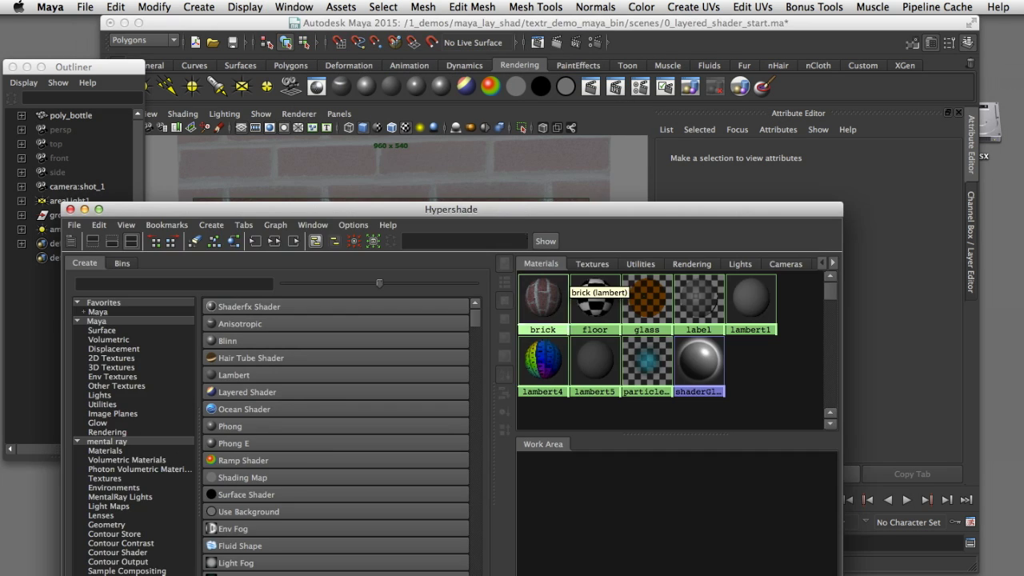
drag(656, 142, 322, 129)
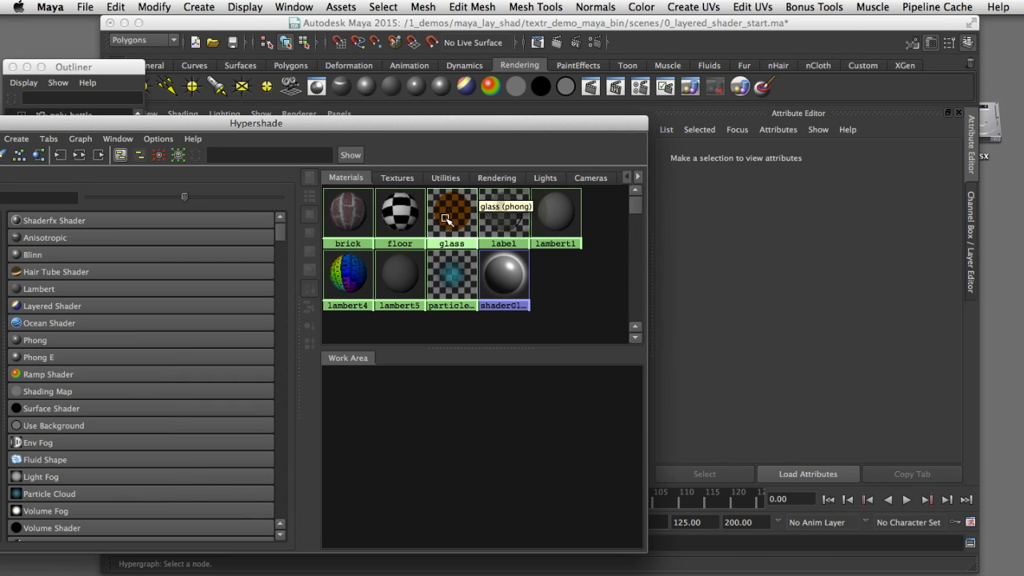
drag(466, 136, 367, 354)
Assign the glass material to the bottle
click(377, 324)
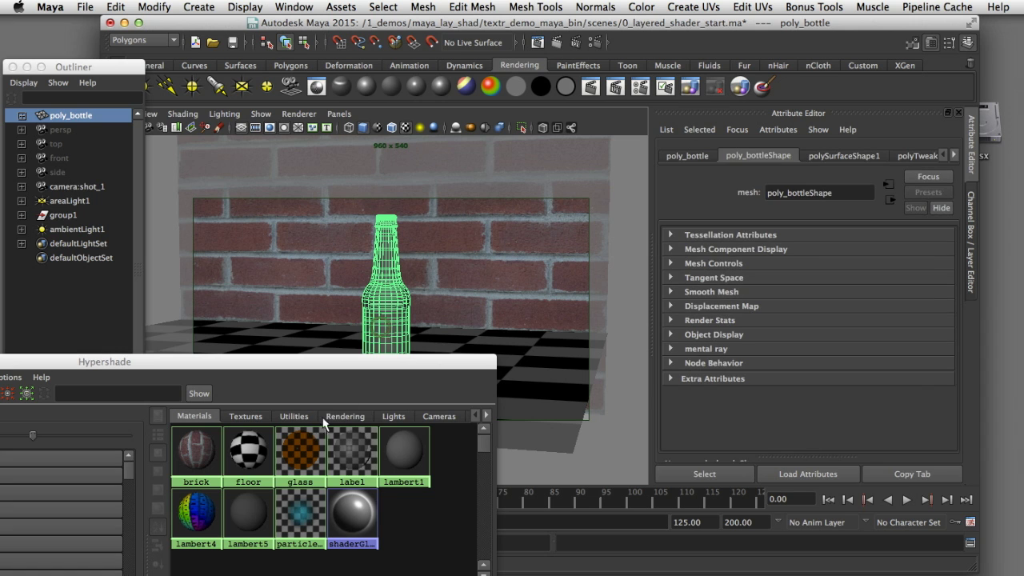
right_click(309, 439)
right_drag(309, 440, 316, 408)
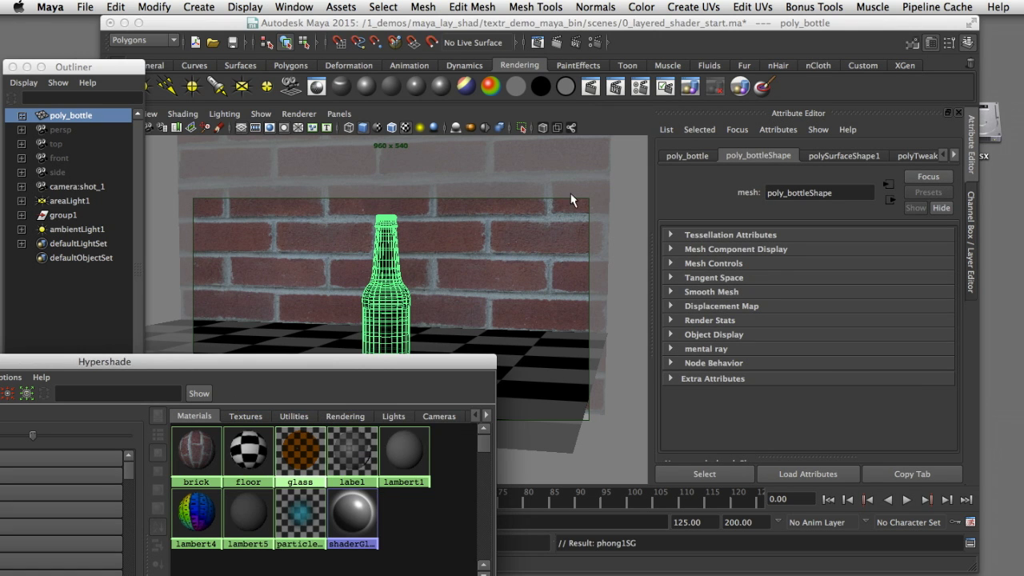
Render the camera view and examine the result alongside the glass material's attributes
click(593, 124)
click(590, 88)
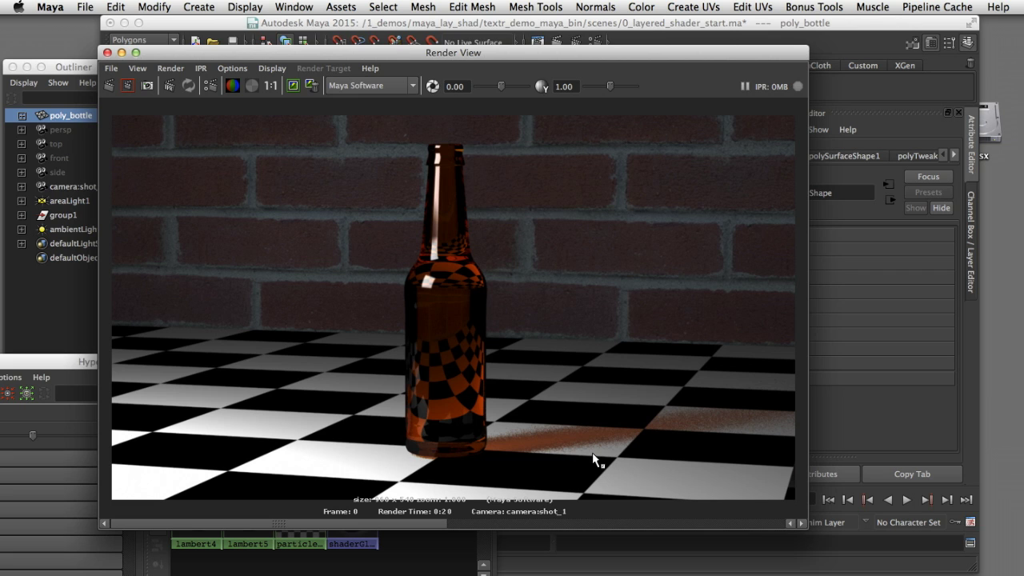
drag(439, 61, 438, 488)
click(344, 367)
drag(344, 367, 407, 153)
click(385, 237)
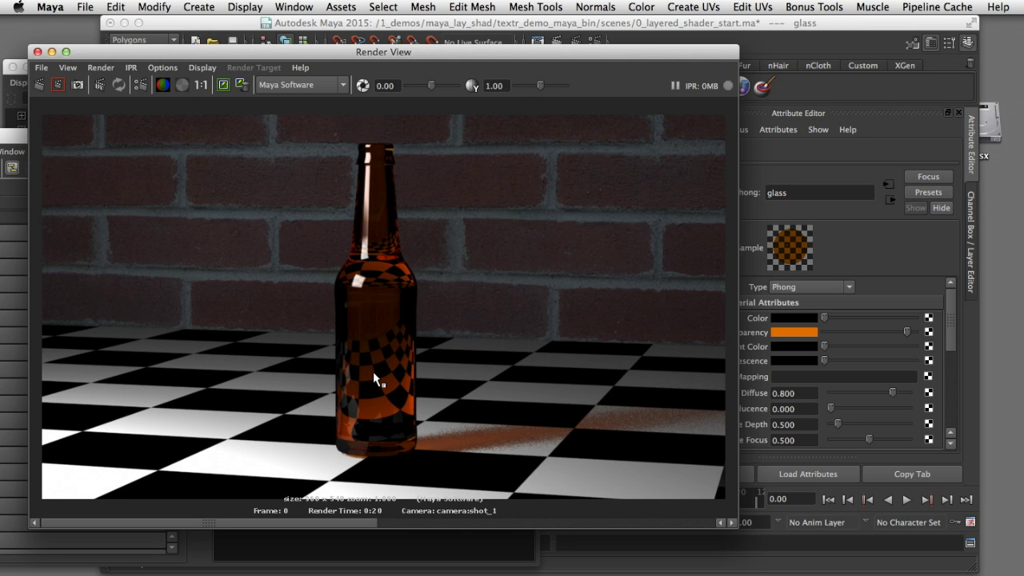
Assign the label material to the bottle and render the camera view
drag(17, 144, 28, 196)
drag(136, 53, 123, 458)
drag(267, 194, 102, 198)
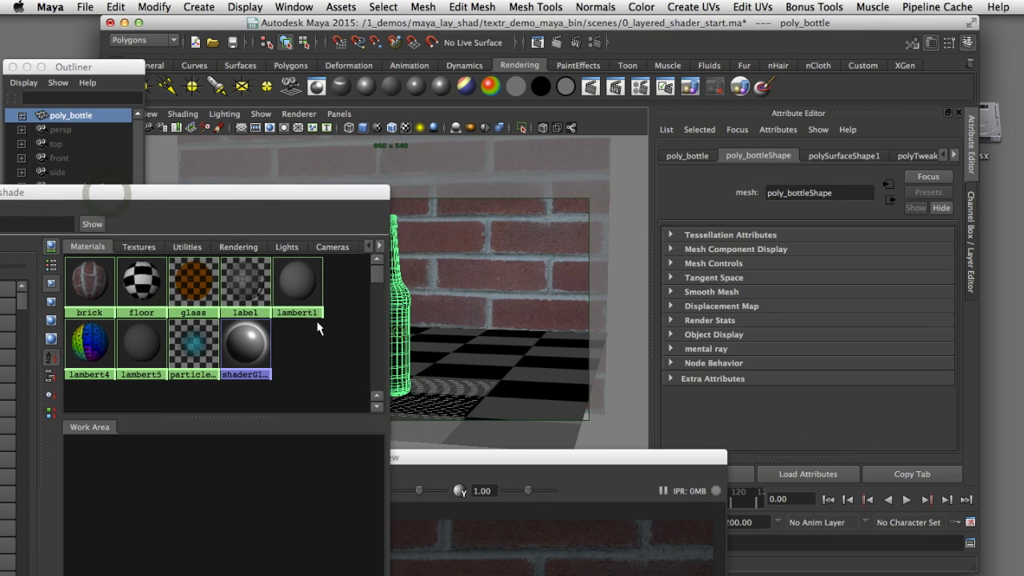
right_drag(246, 293, 244, 260)
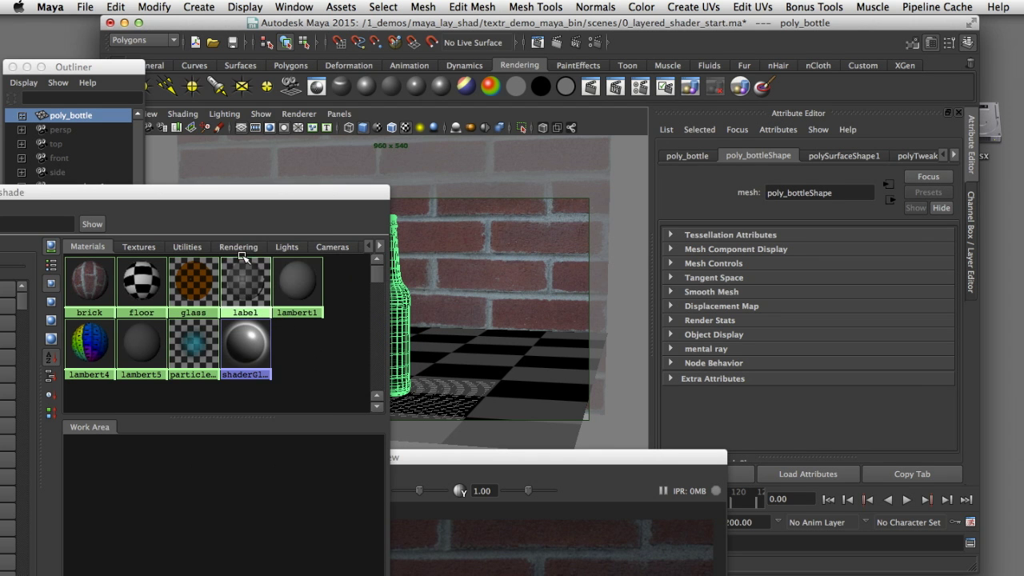
click(592, 90)
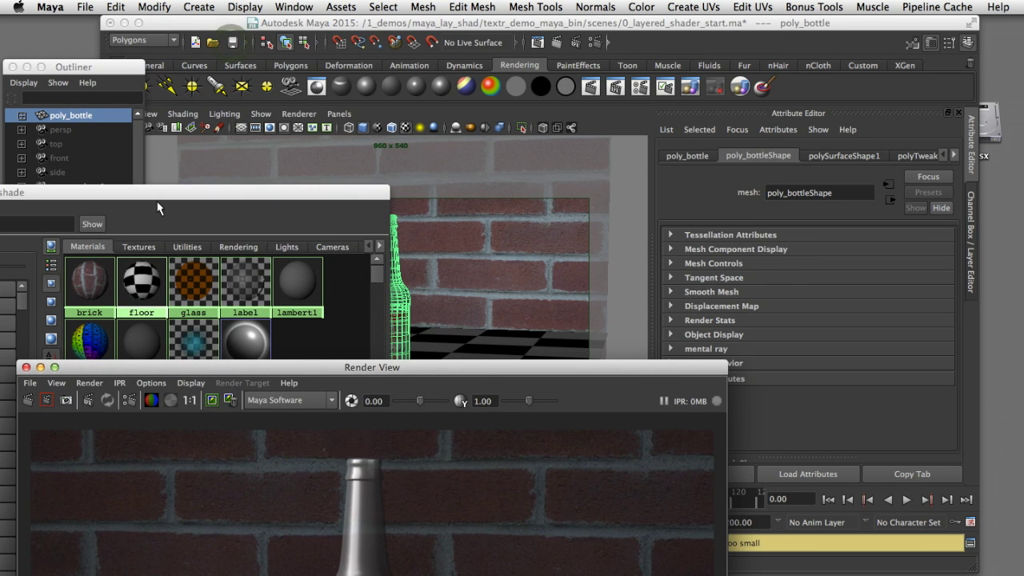
Compare the attributes of the label and glass materials
click(155, 198)
drag(155, 198, 294, 89)
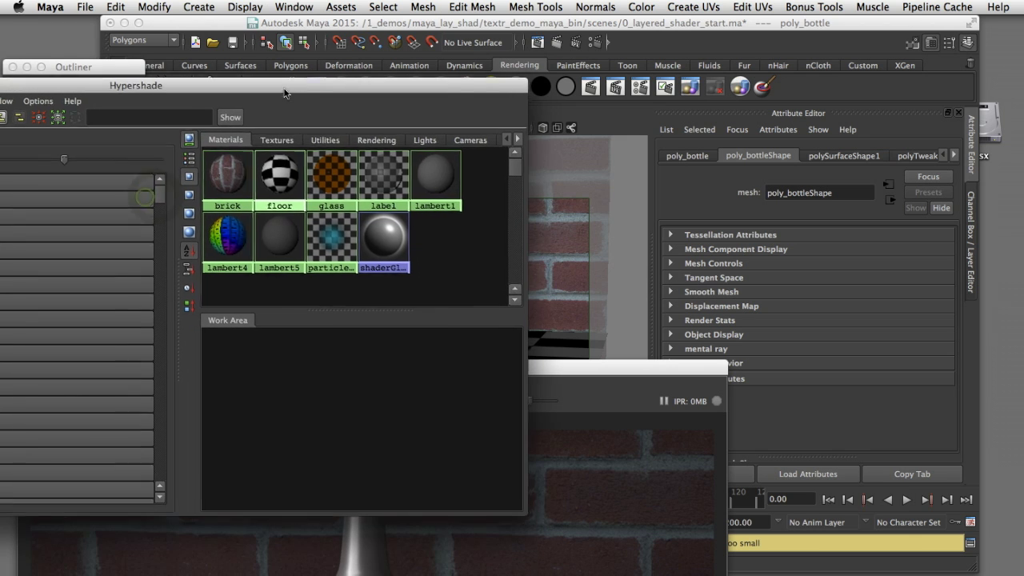
click(376, 168)
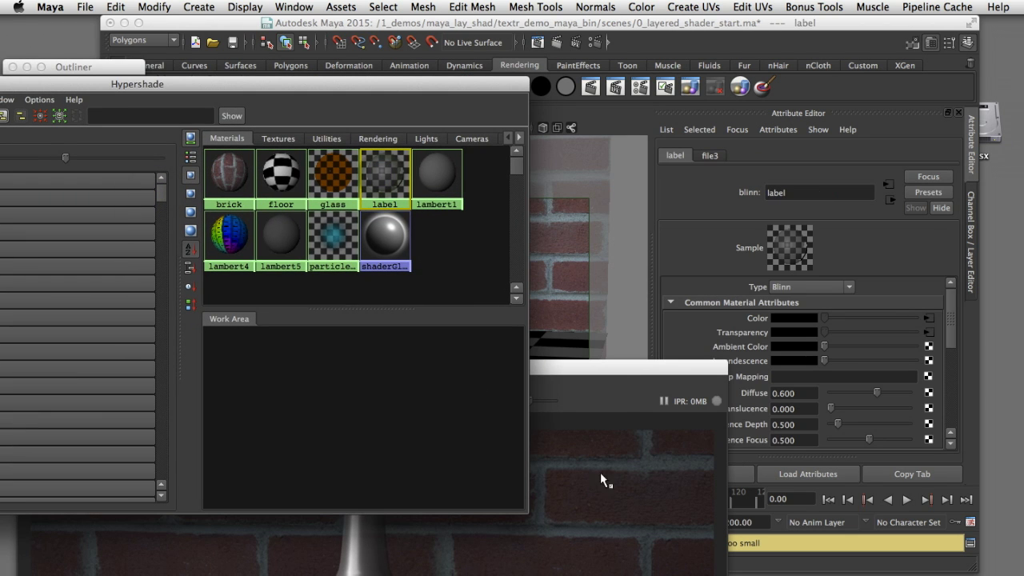
drag(613, 385, 613, 507)
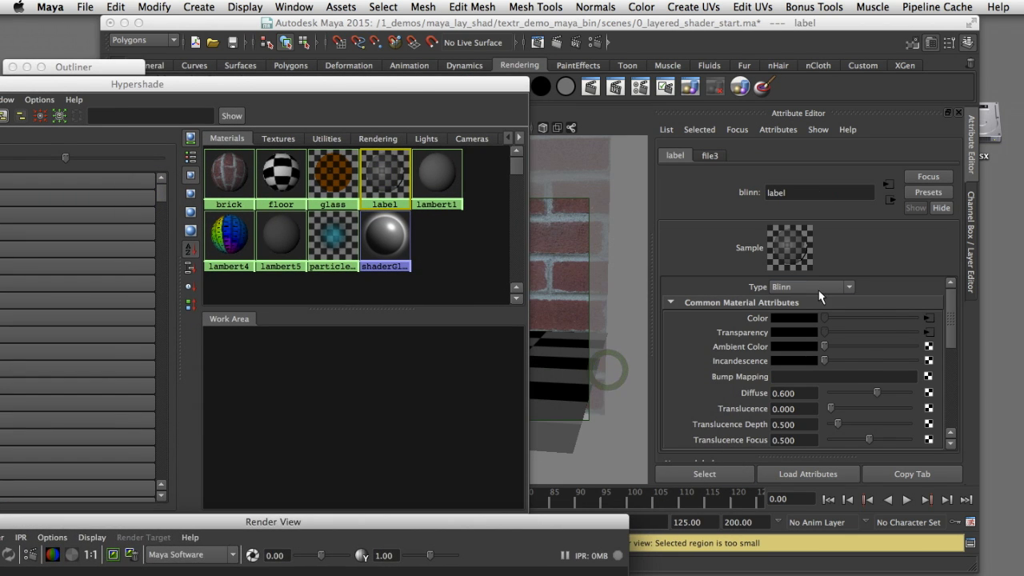
click(420, 94)
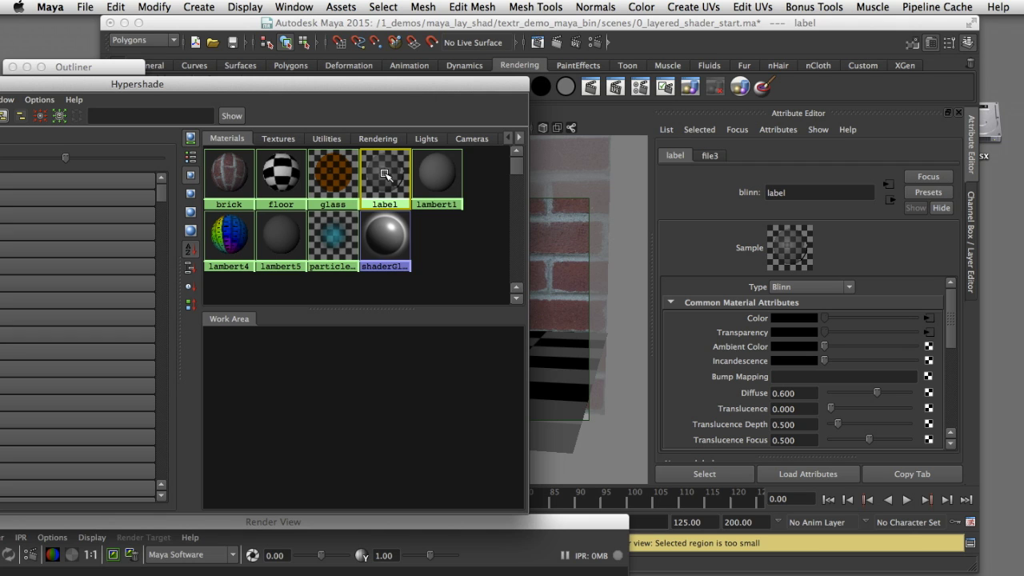
click(342, 184)
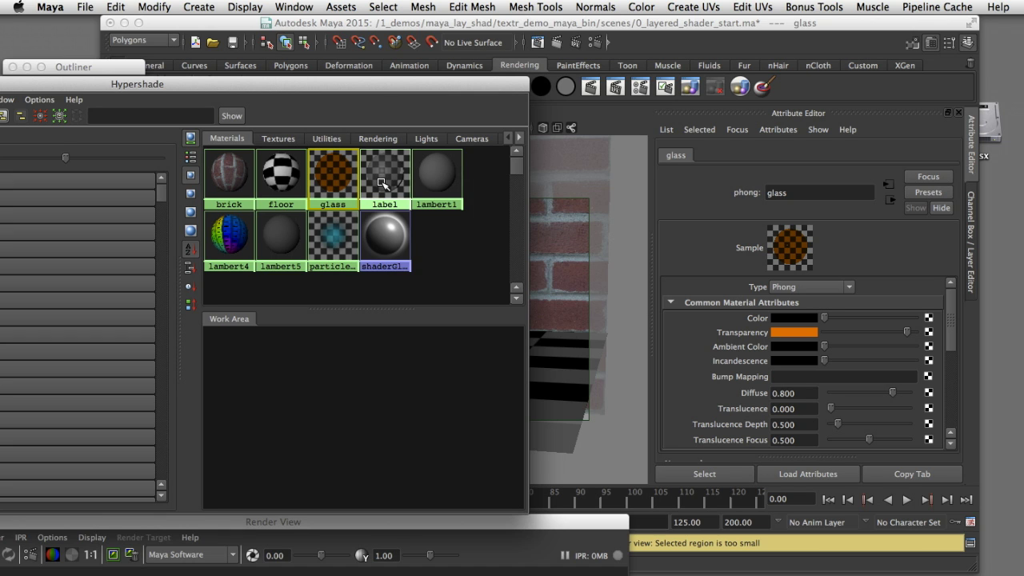
Create a Layered Shader and add the glass and label materials to it as layers
drag(254, 84, 572, 55)
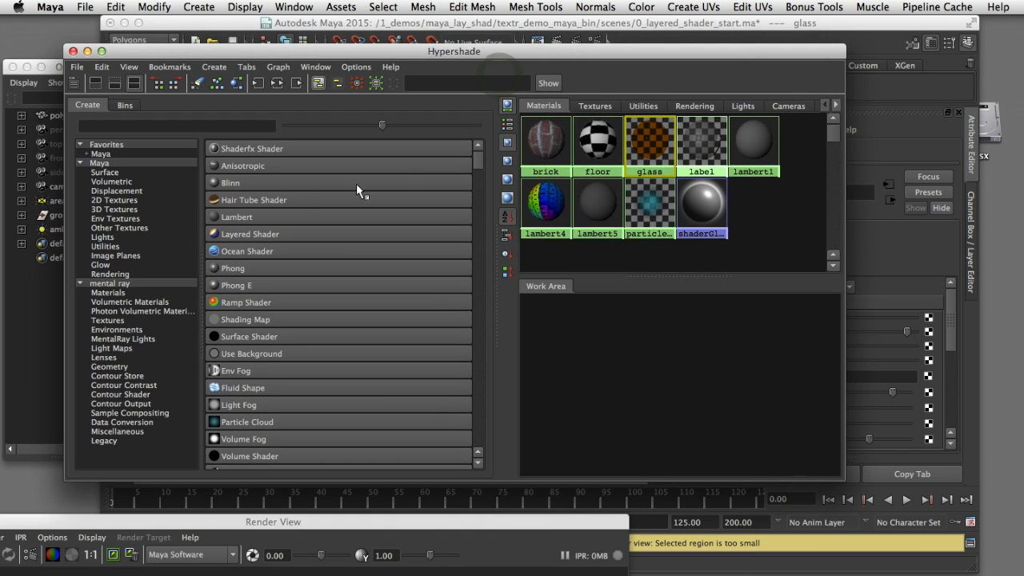
click(311, 235)
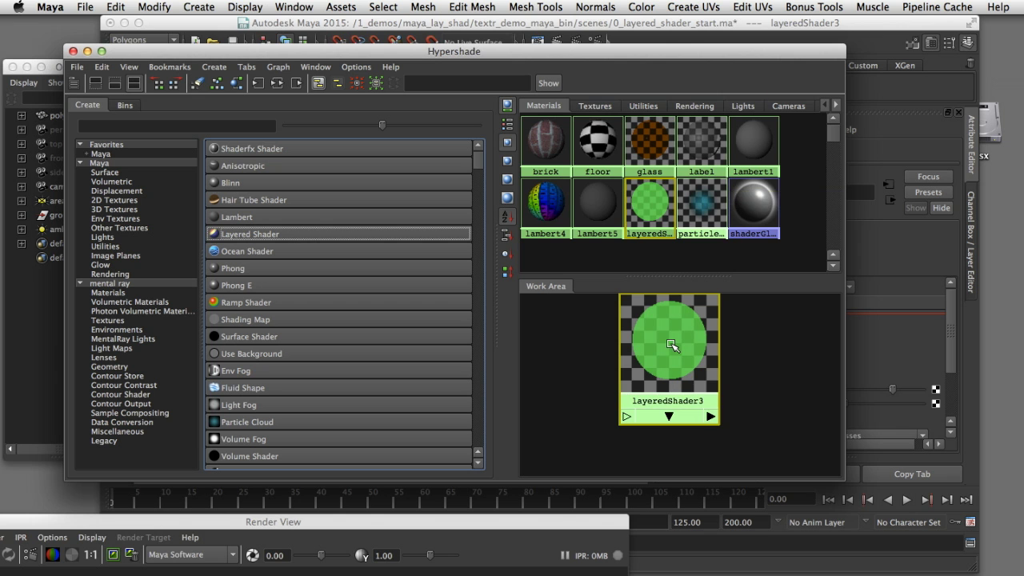
drag(840, 53, 539, 54)
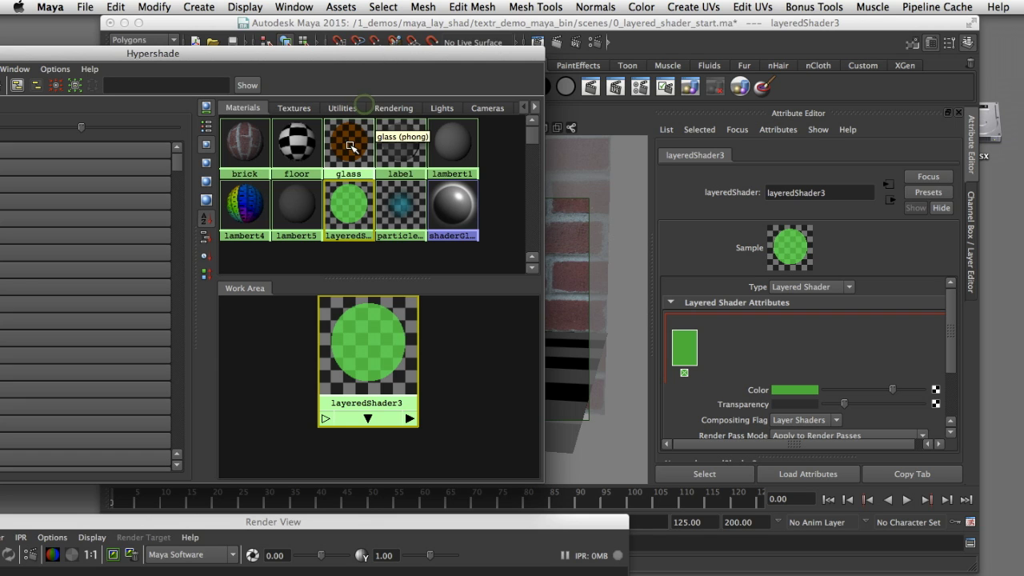
middle_drag(349, 153, 729, 352)
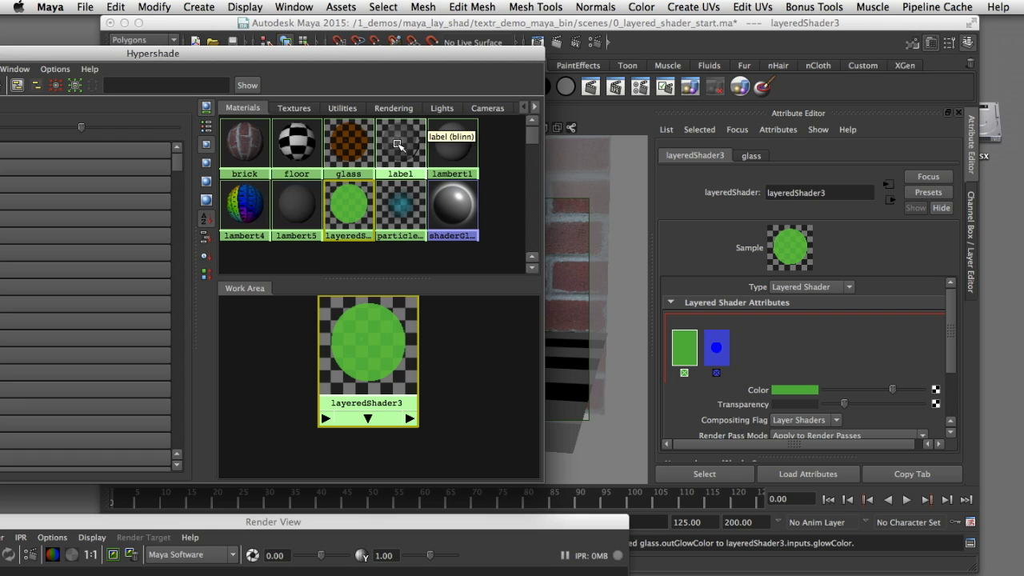
middle_drag(397, 143, 768, 353)
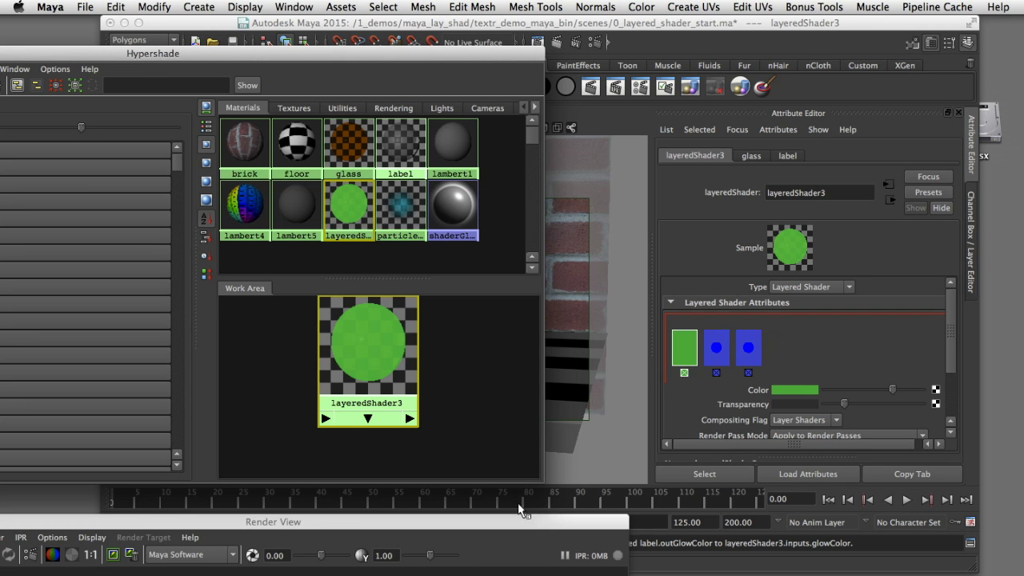
Delete the layered shader's default green layer and place the label layer in front of the glass layer
click(683, 373)
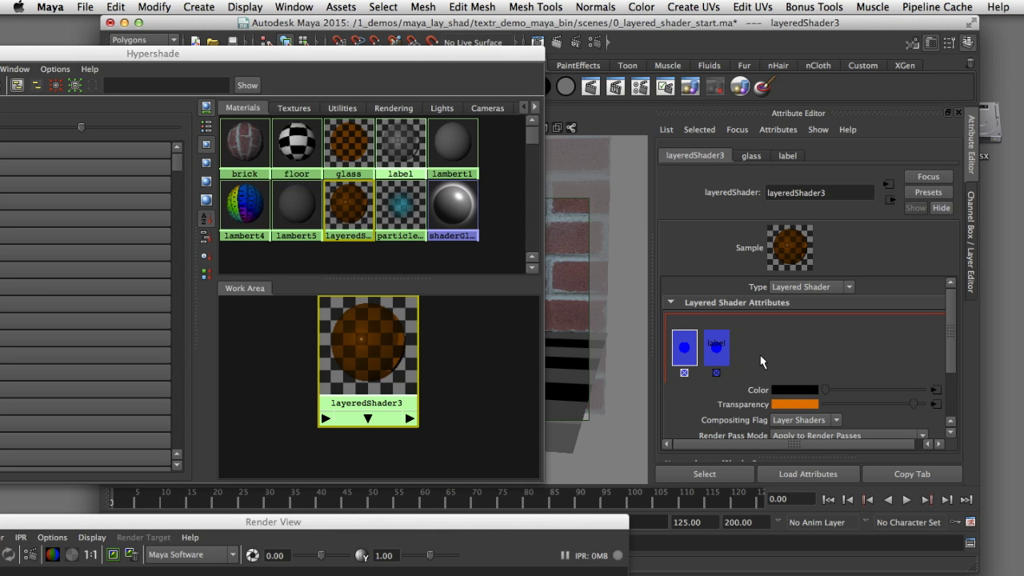
middle_drag(686, 362, 743, 361)
click(686, 352)
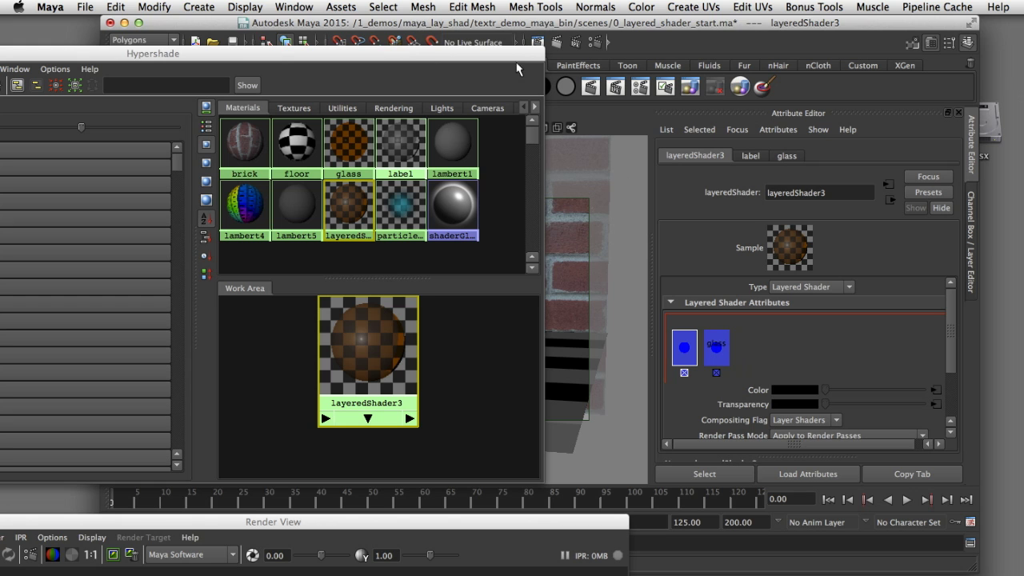
Assign the layered shader to the bottle and render the camera view
drag(510, 61, 300, 61)
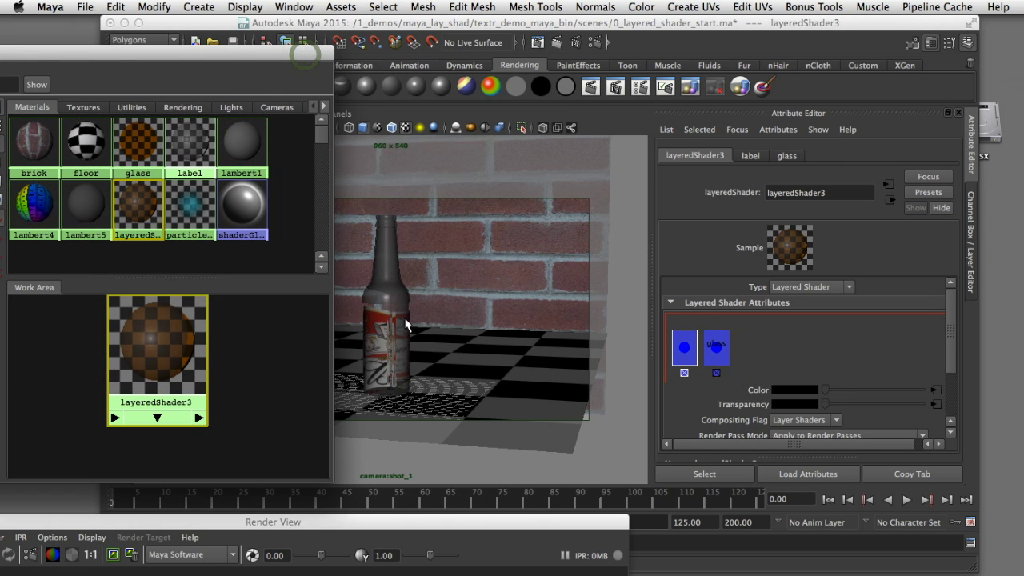
click(392, 304)
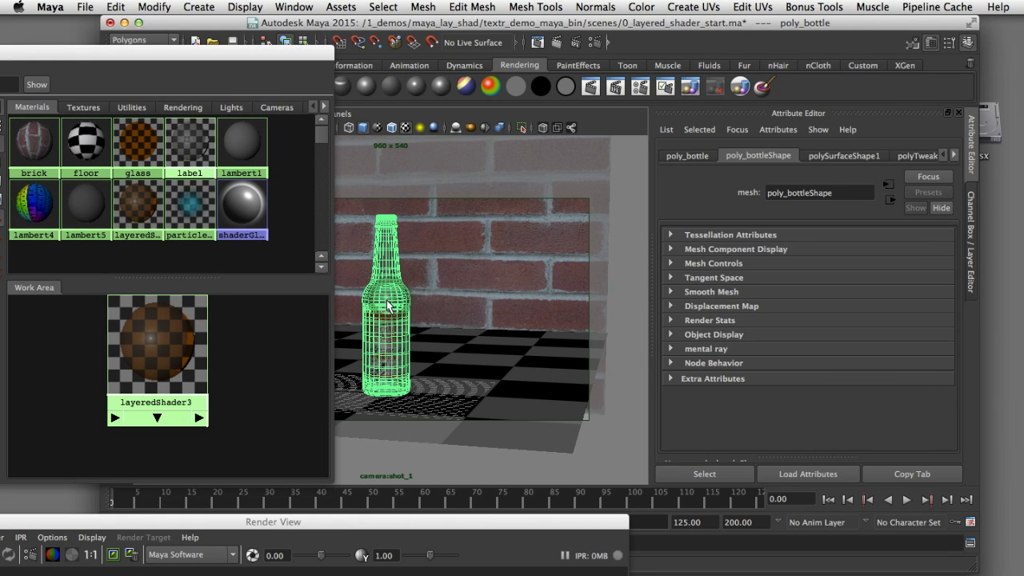
right_click(137, 214)
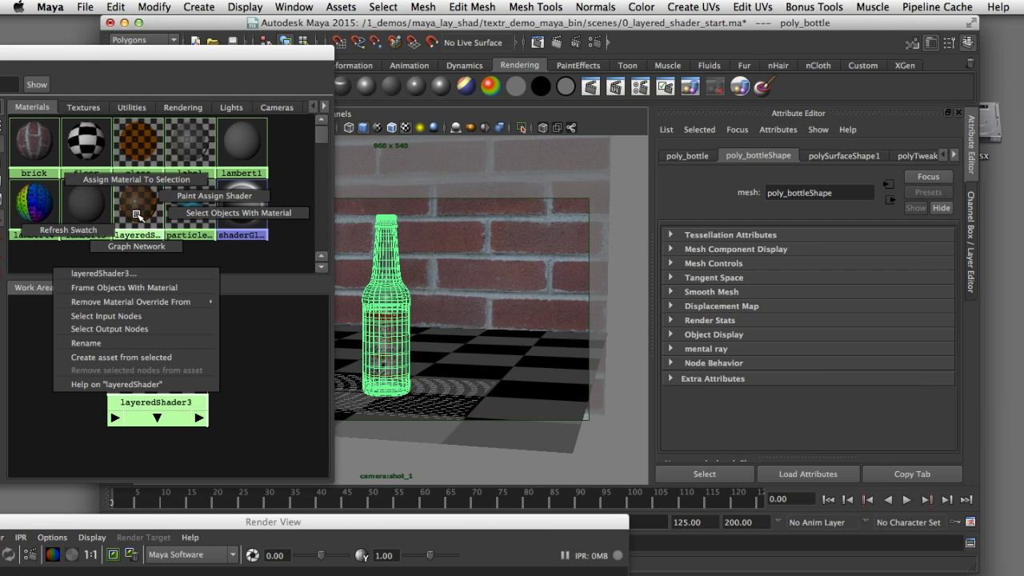
click(134, 180)
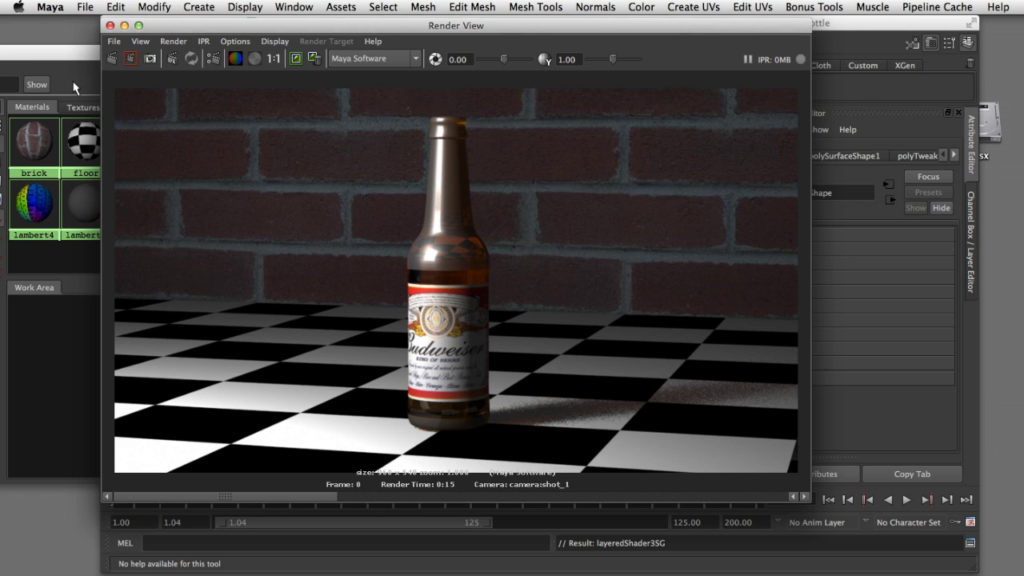
Graph the layered shader's input and output connections in the Hypershade and select the label's file texture node
click(74, 54)
drag(73, 54, 343, 56)
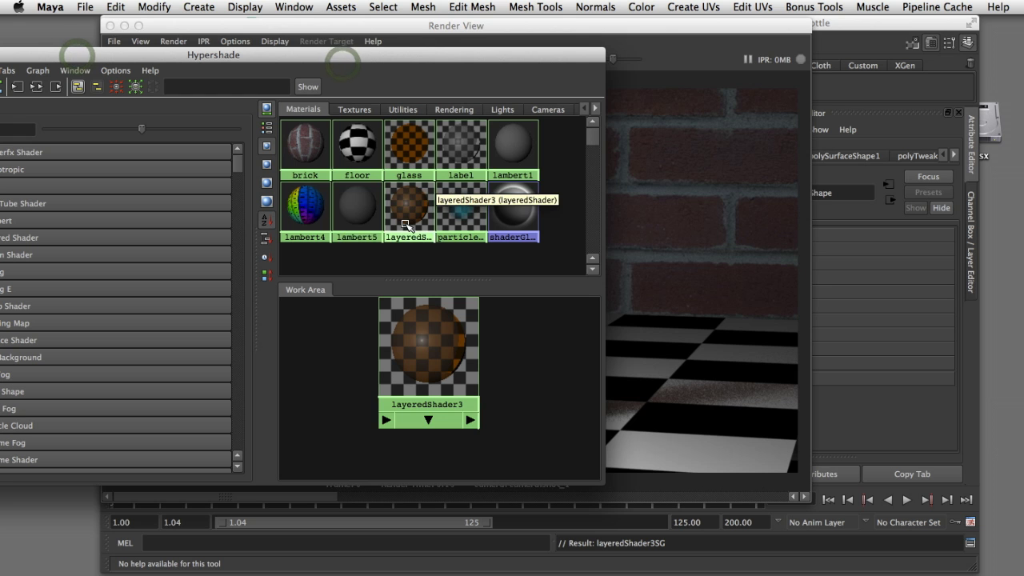
click(406, 226)
drag(69, 56, 257, 41)
click(224, 72)
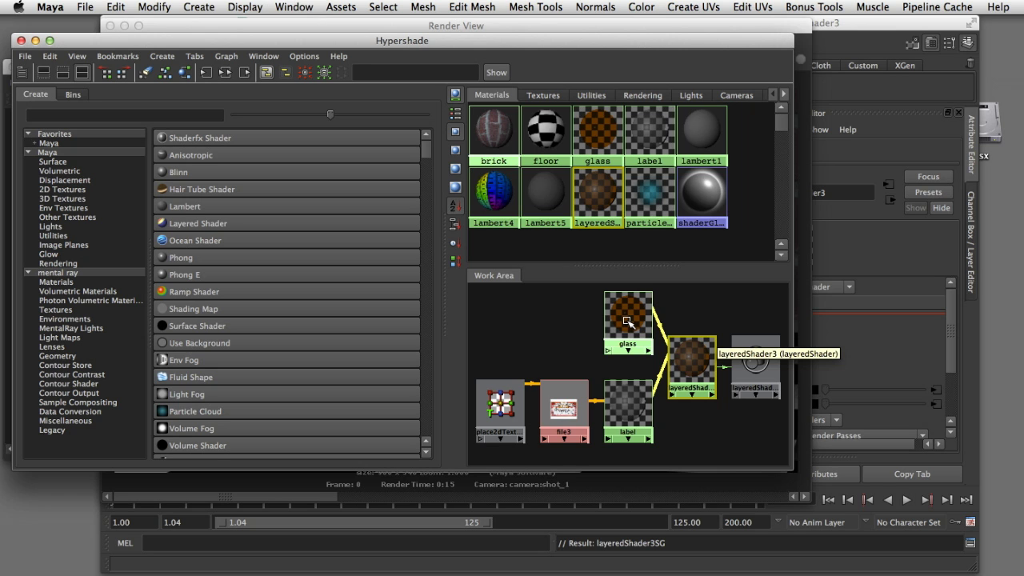
click(567, 391)
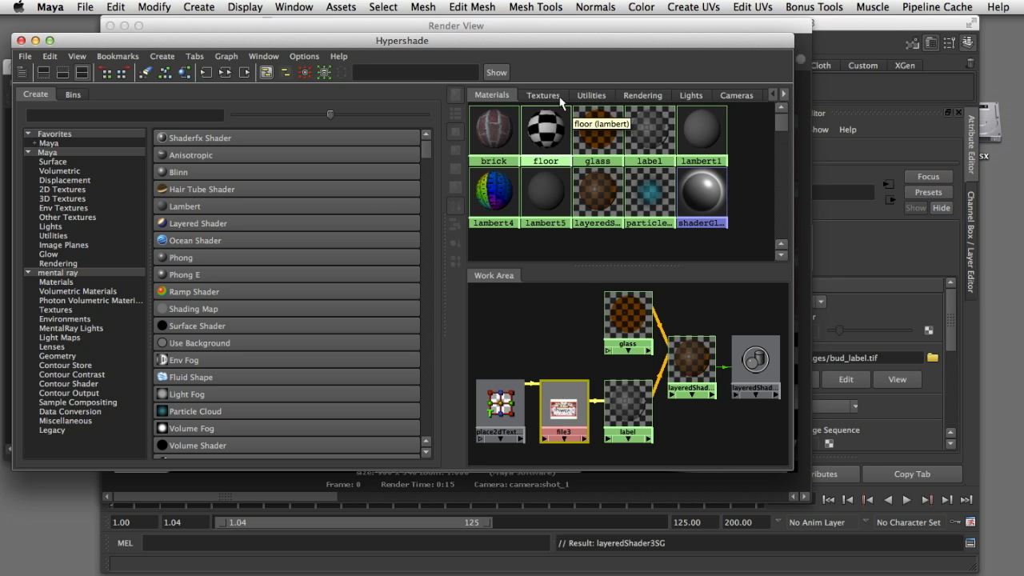
Set the Default Color in the label file texture's Color Balance to black
drag(545, 40, 536, 427)
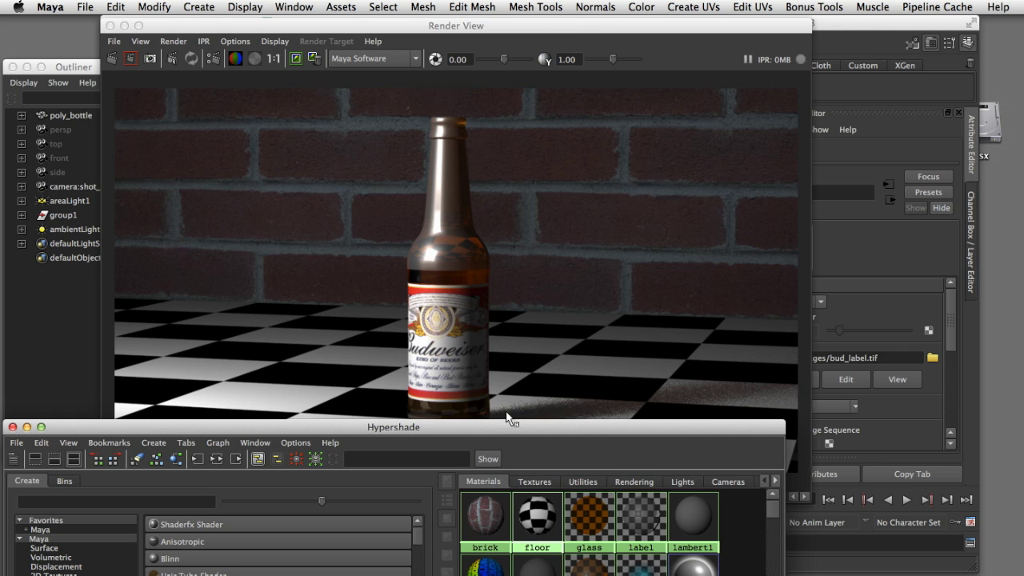
drag(507, 431, 471, 140)
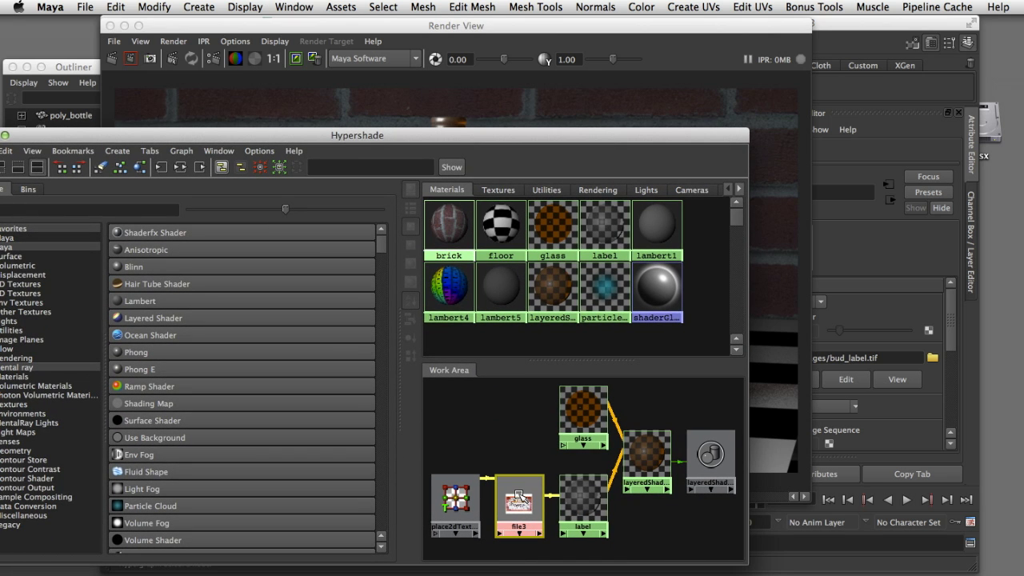
drag(602, 134, 605, 296)
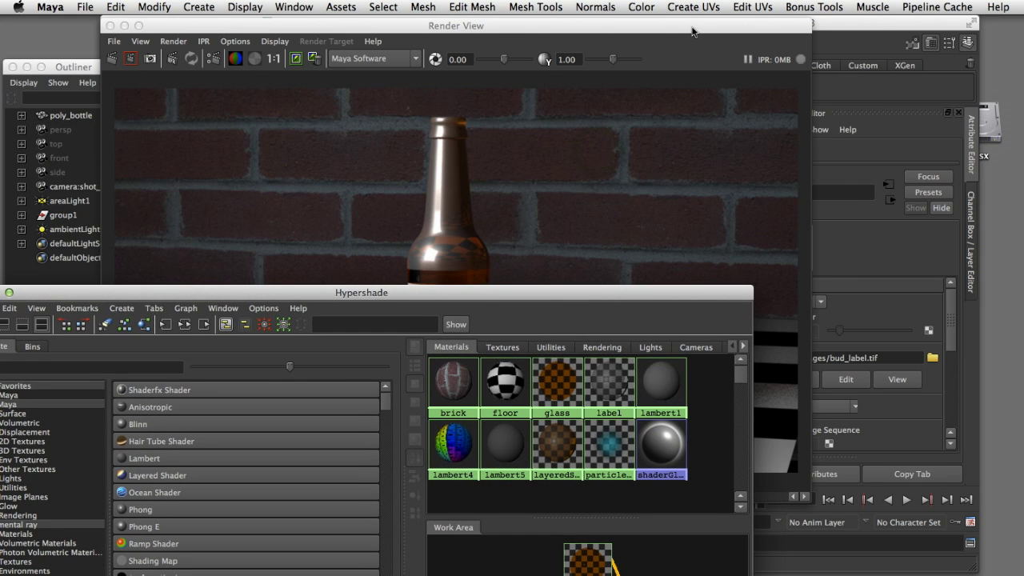
click(692, 29)
drag(693, 29, 424, 38)
drag(688, 294, 498, 205)
click(952, 307)
drag(951, 307, 952, 380)
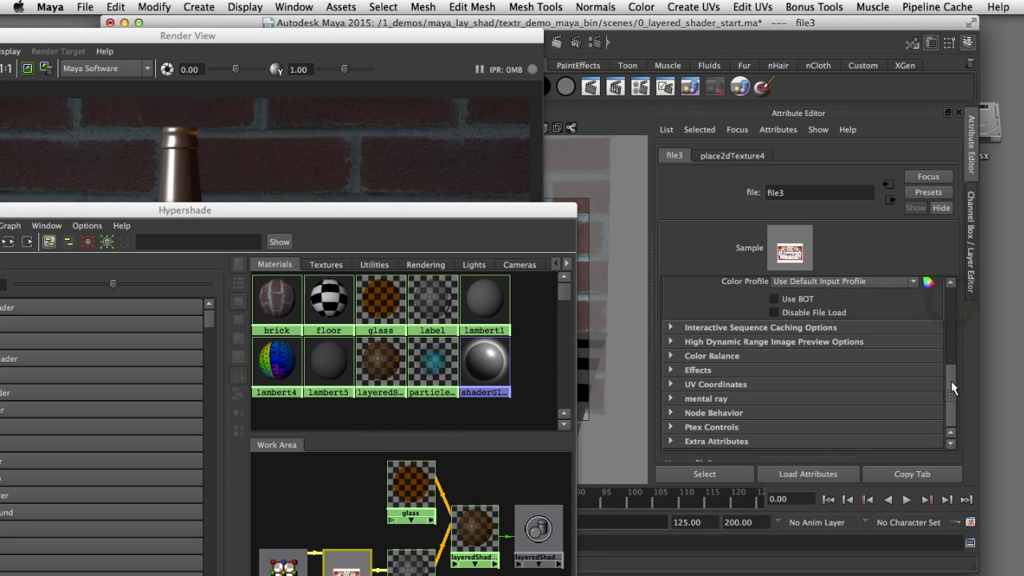
click(678, 357)
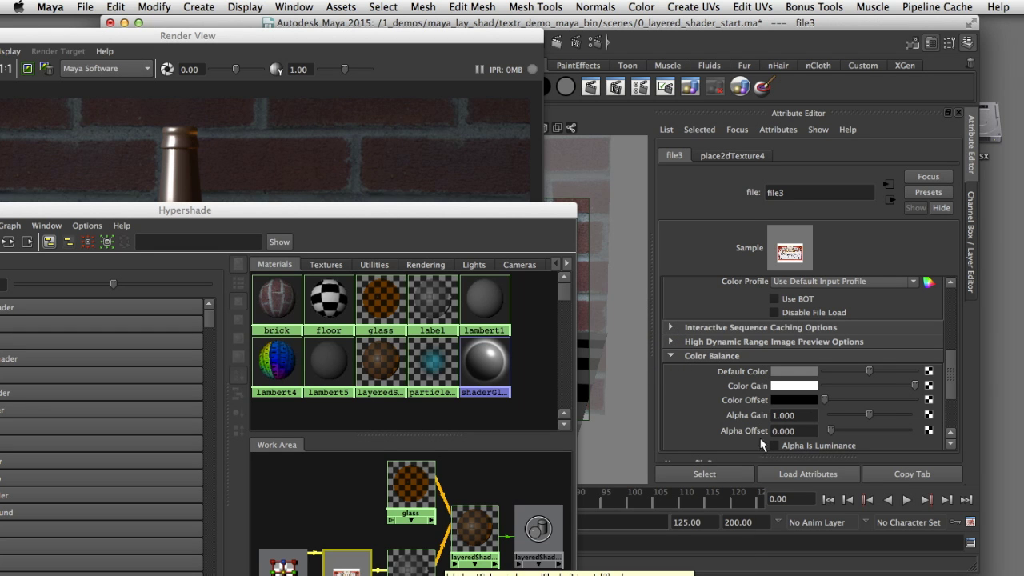
drag(865, 372, 797, 375)
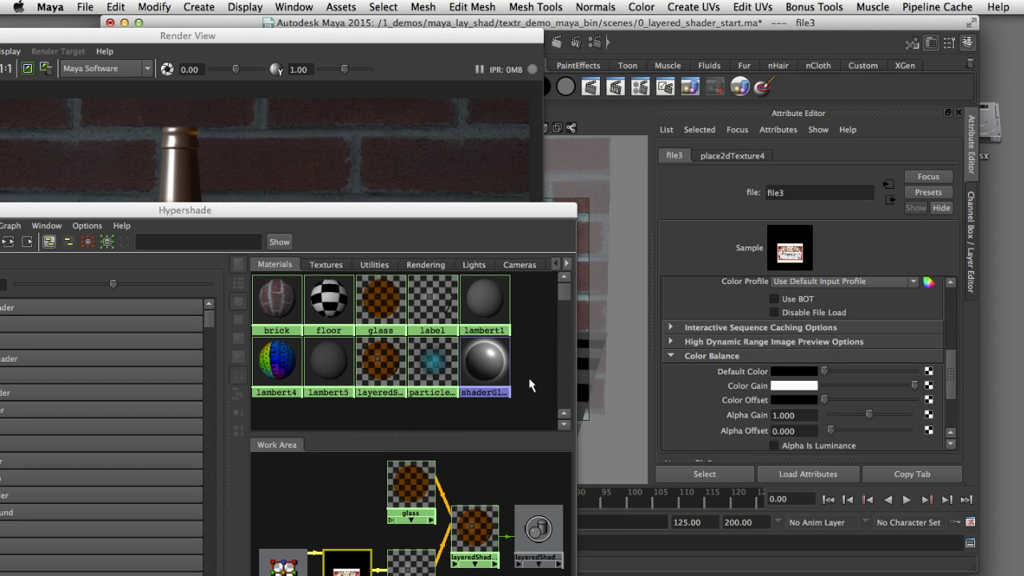
Re-render the camera view and compare the bottle with the stored glass-only render
double_click(430, 36)
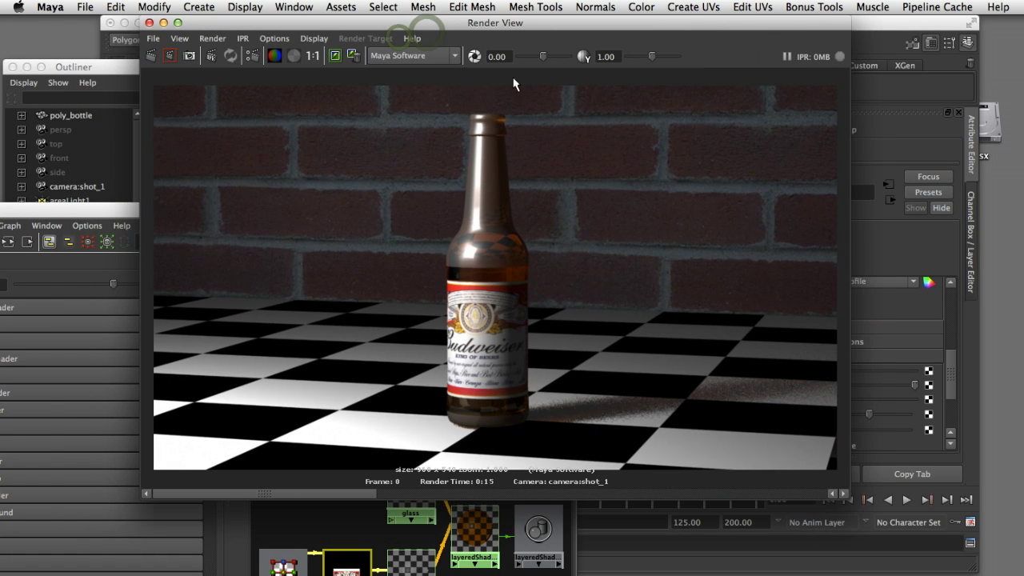
click(150, 55)
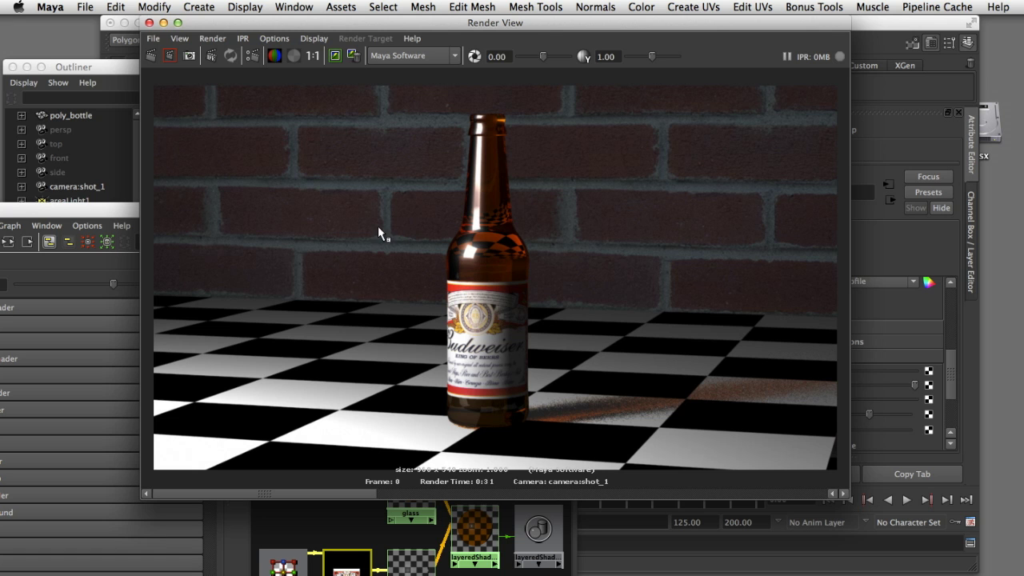
click(496, 493)
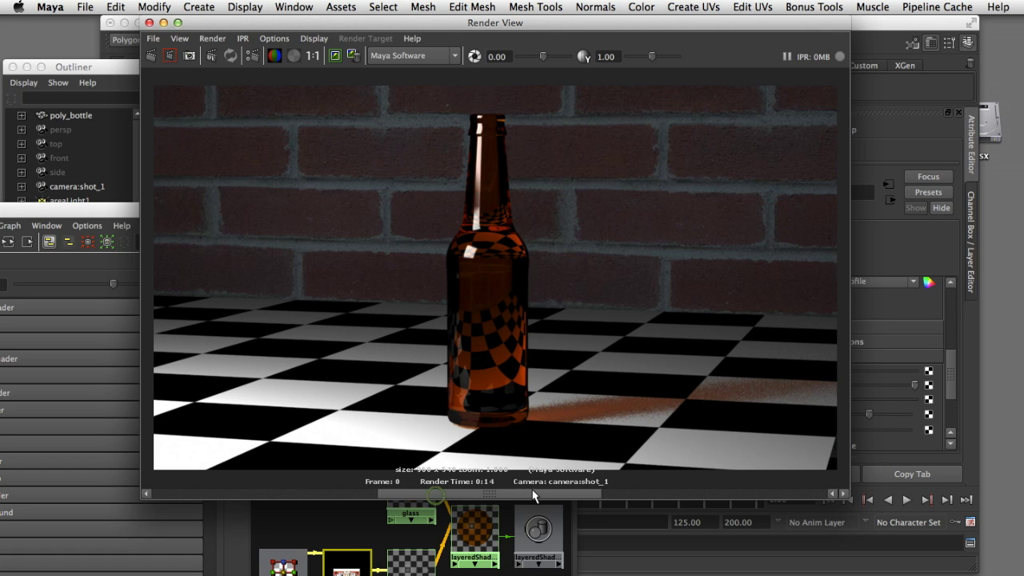
drag(495, 493, 386, 494)
click(294, 499)
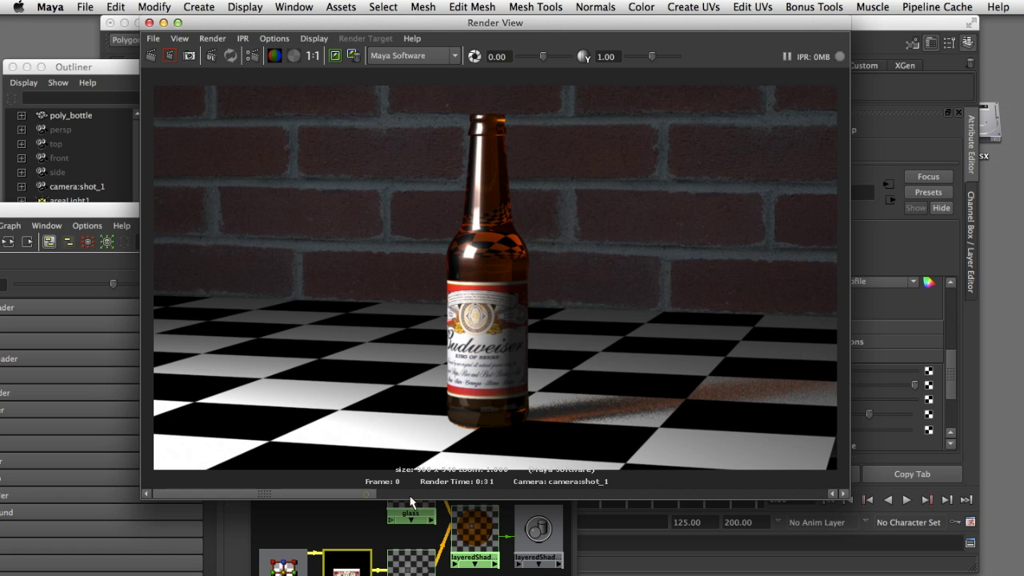
drag(368, 496, 527, 496)
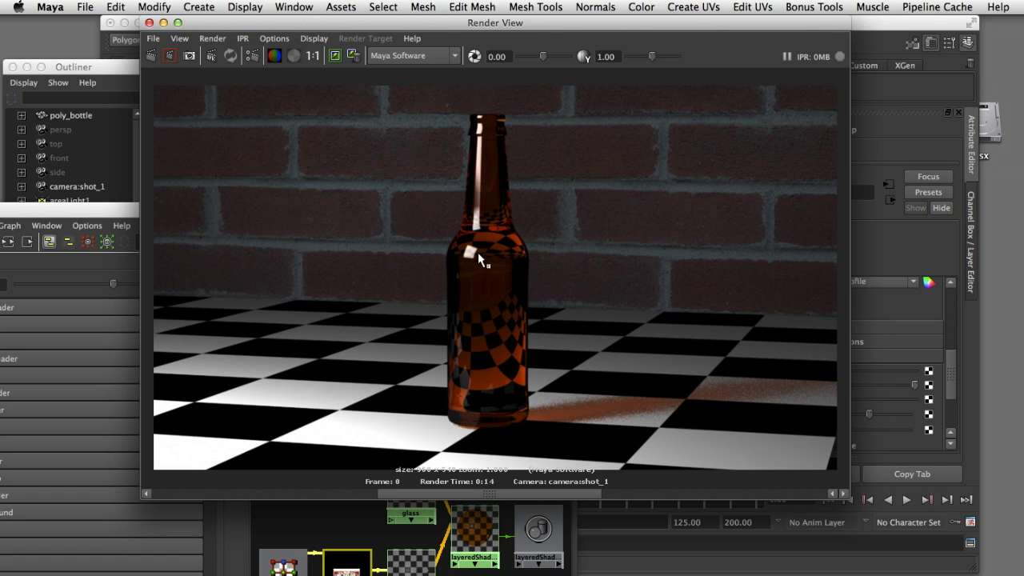
drag(520, 496, 378, 422)
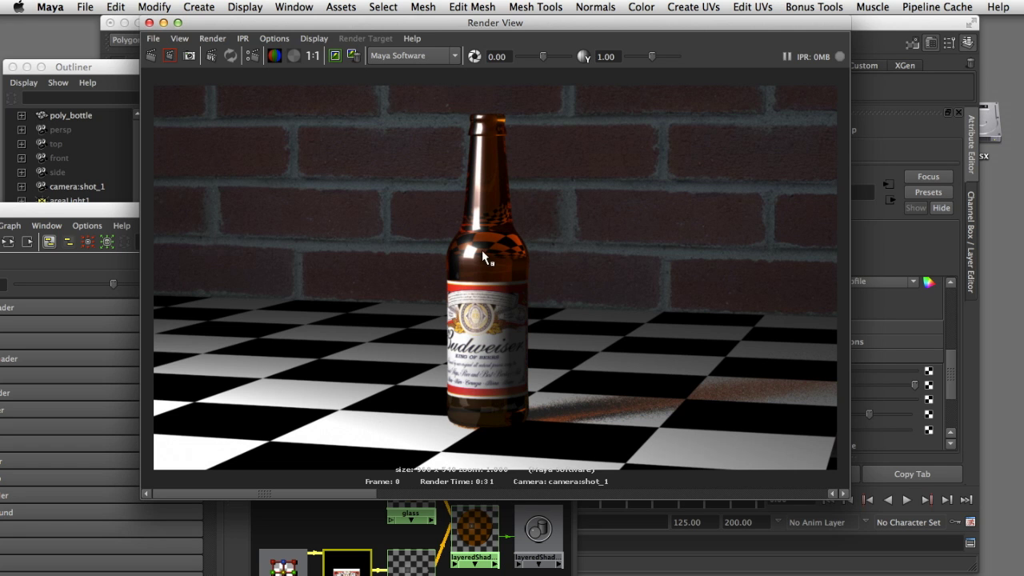
Graph the bud_label.tif texture and label material in the Node Editor with all attributes shown, spacing the two nodes apart
drag(128, 215, 141, 136)
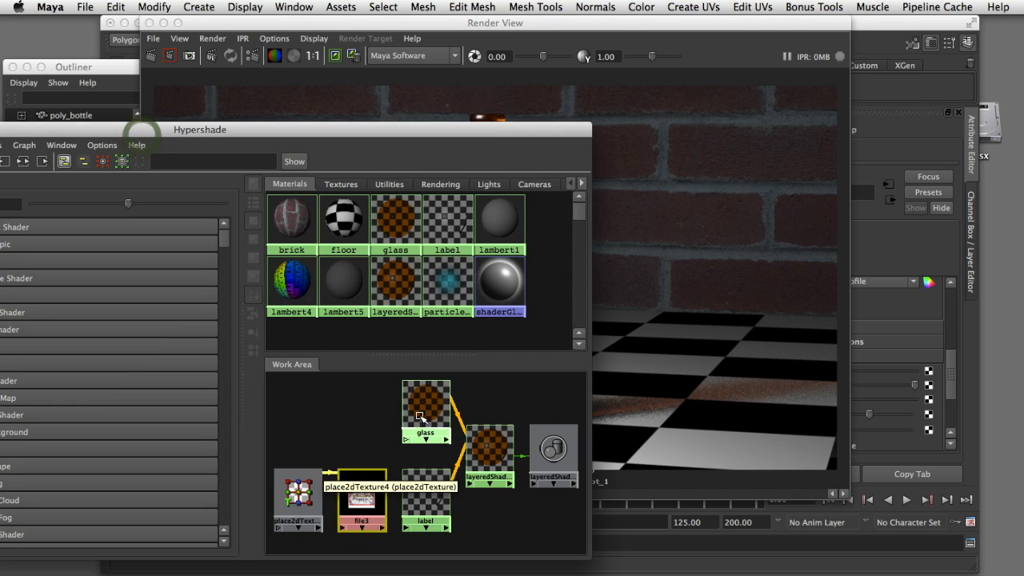
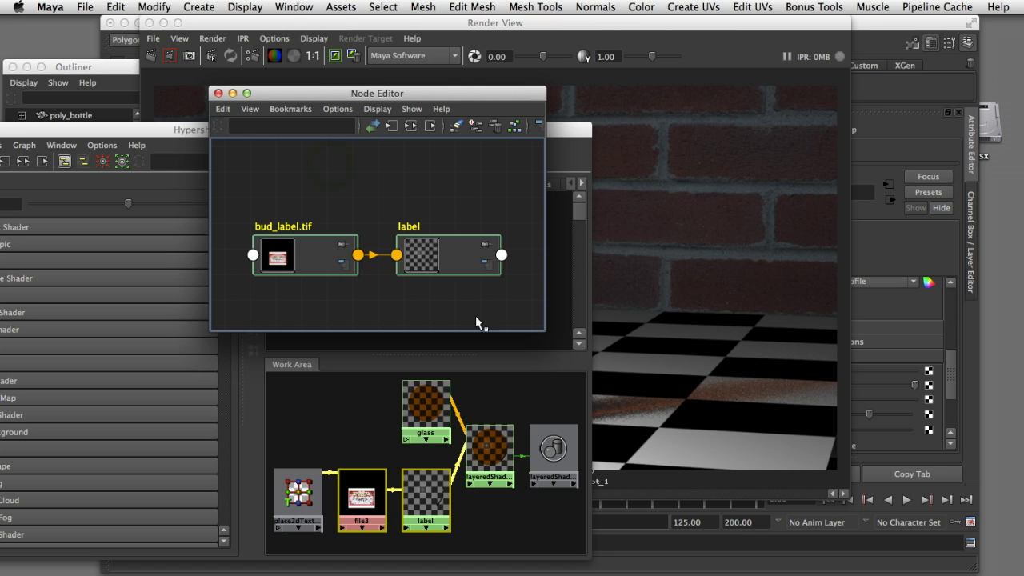
drag(541, 331, 660, 461)
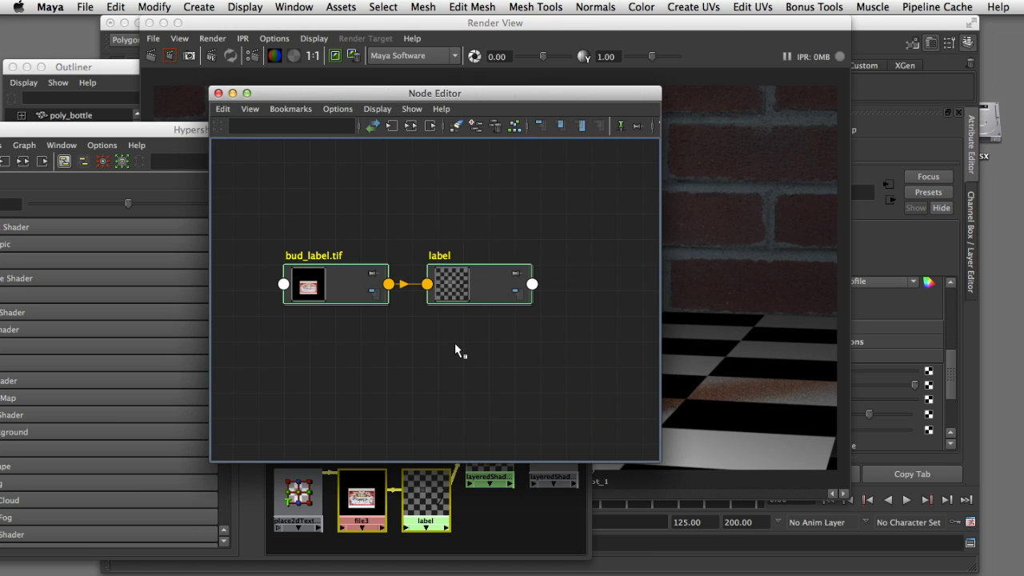
click(583, 133)
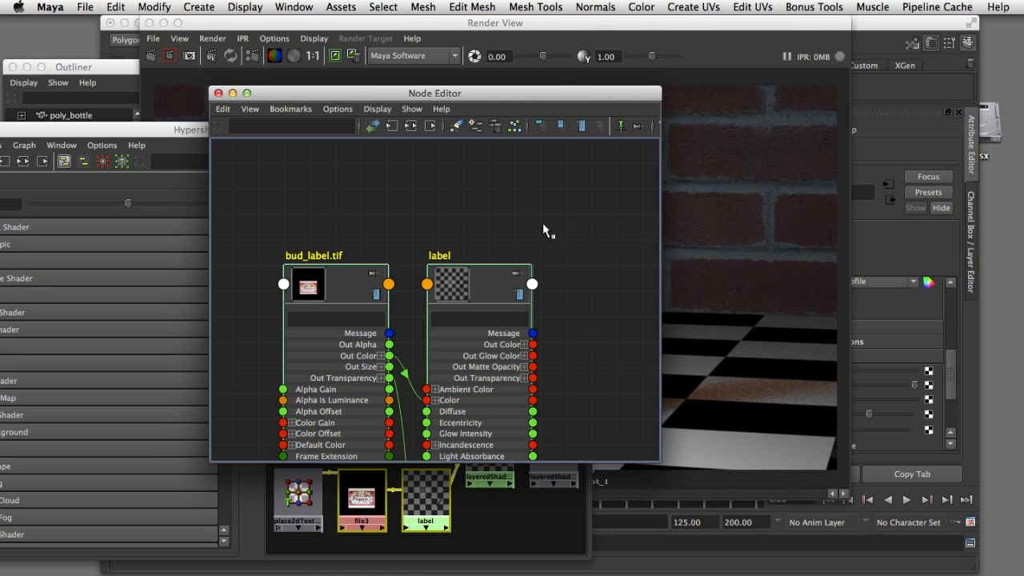
scroll(542, 222, down, 3)
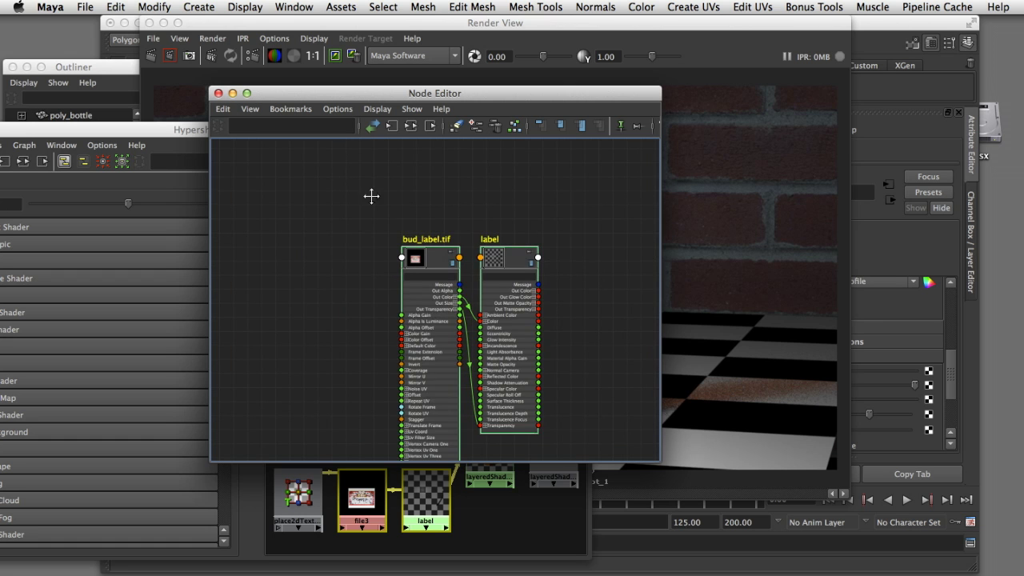
alt+middle_drag(370, 197, 318, 153)
click(514, 125)
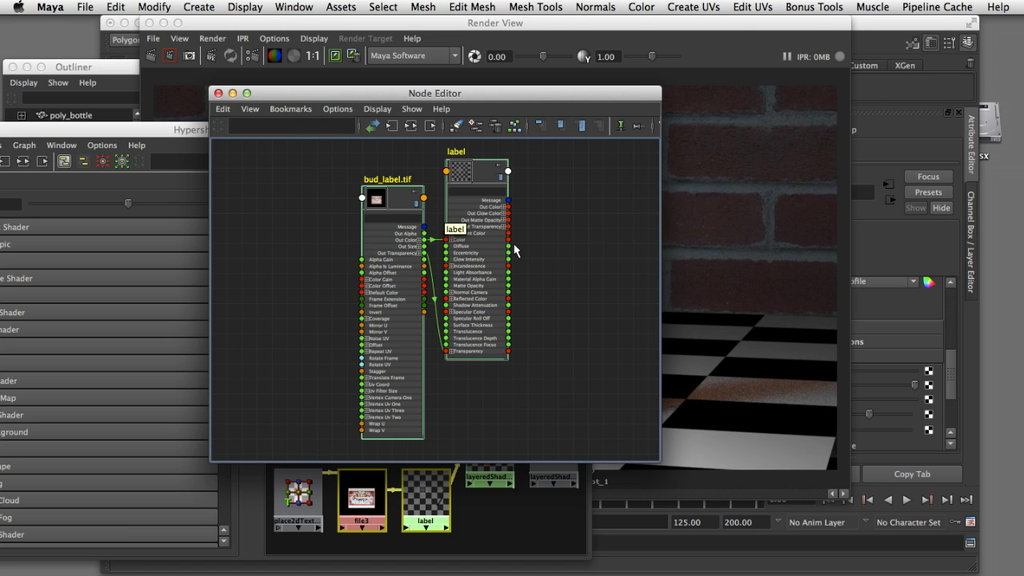
drag(511, 194, 601, 203)
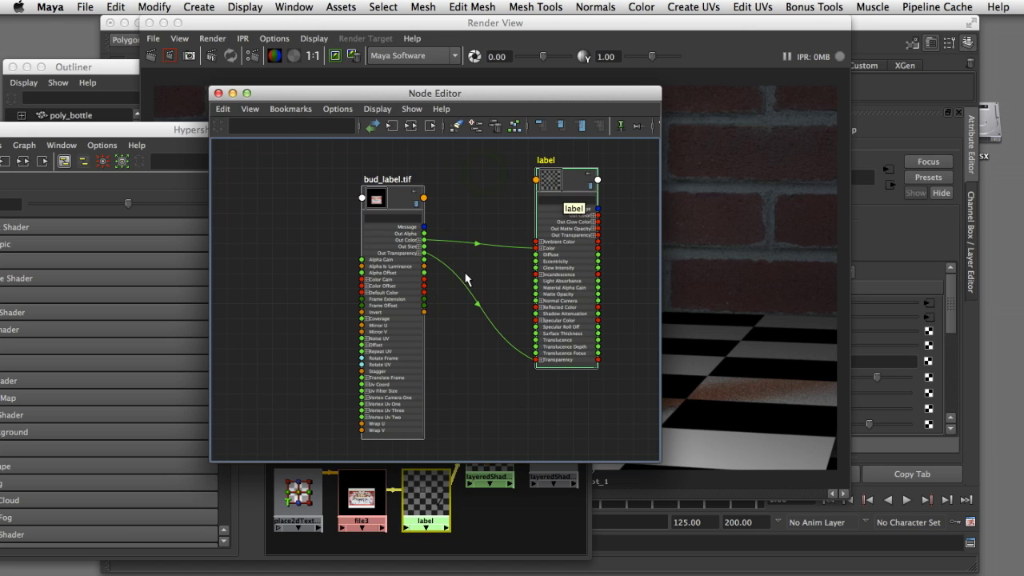
Connect the bud_label.tif texture's Out Transparency to the label material's Specular Color
scroll(523, 302, up, 3)
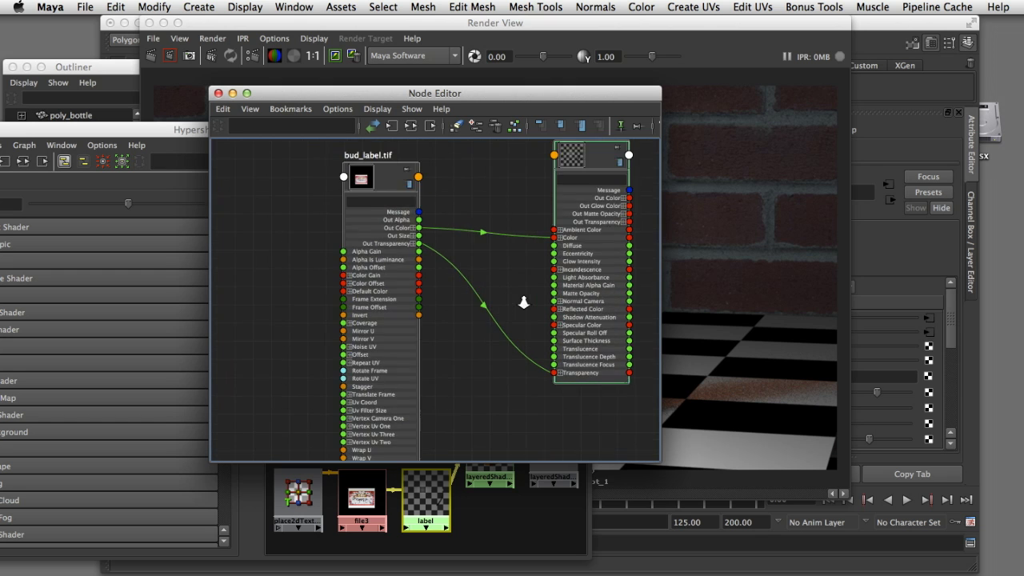
alt+middle_drag(528, 275, 455, 328)
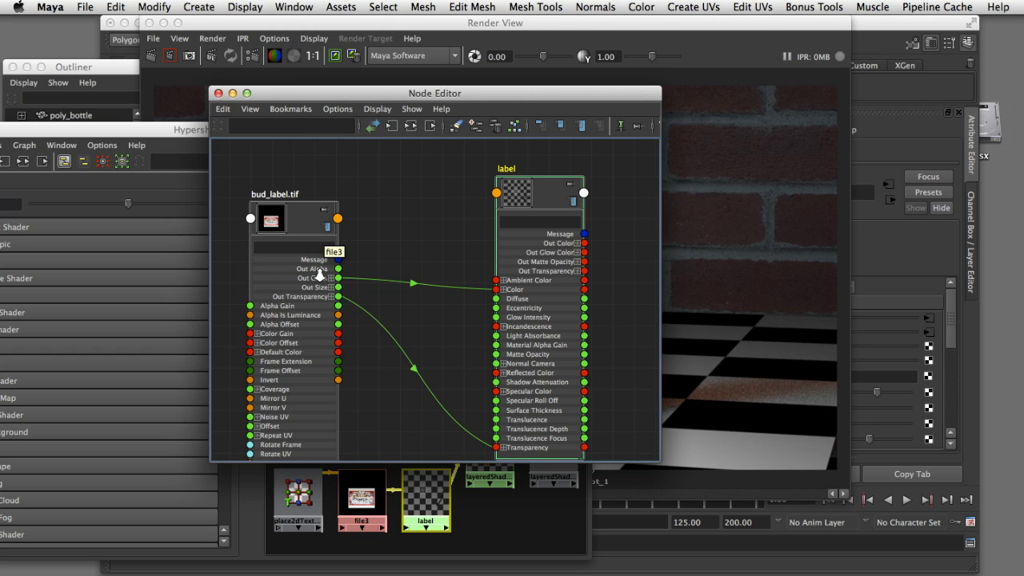
drag(338, 277, 495, 291)
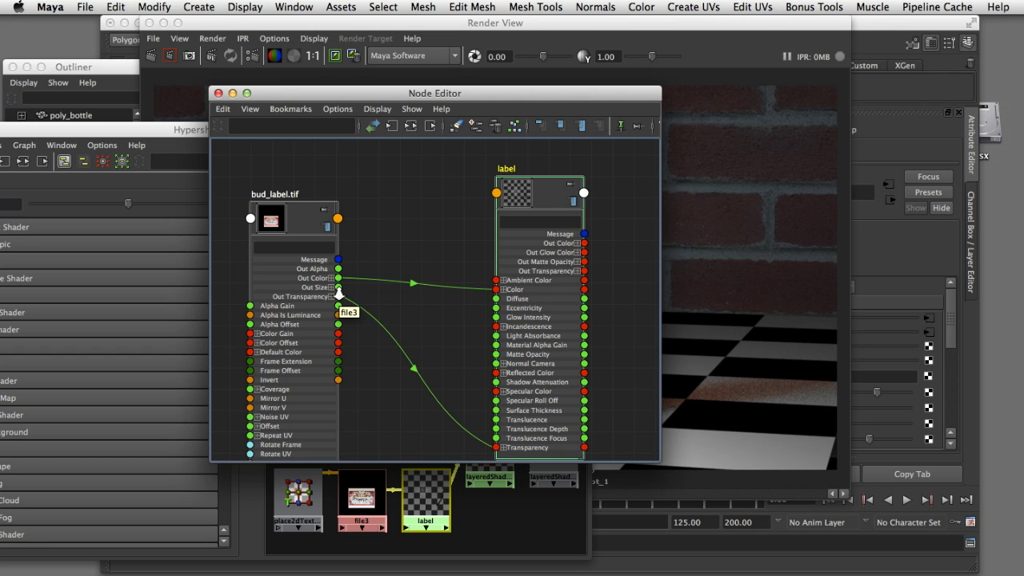
drag(340, 296, 496, 391)
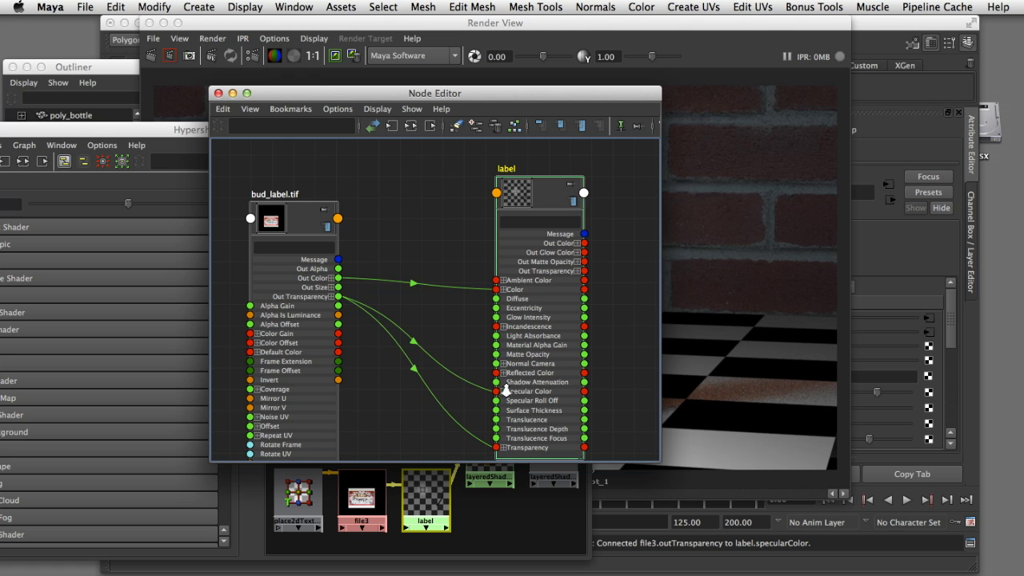
Render the bottle with the new specular connection and compare its highlights with the previous stored render
click(605, 21)
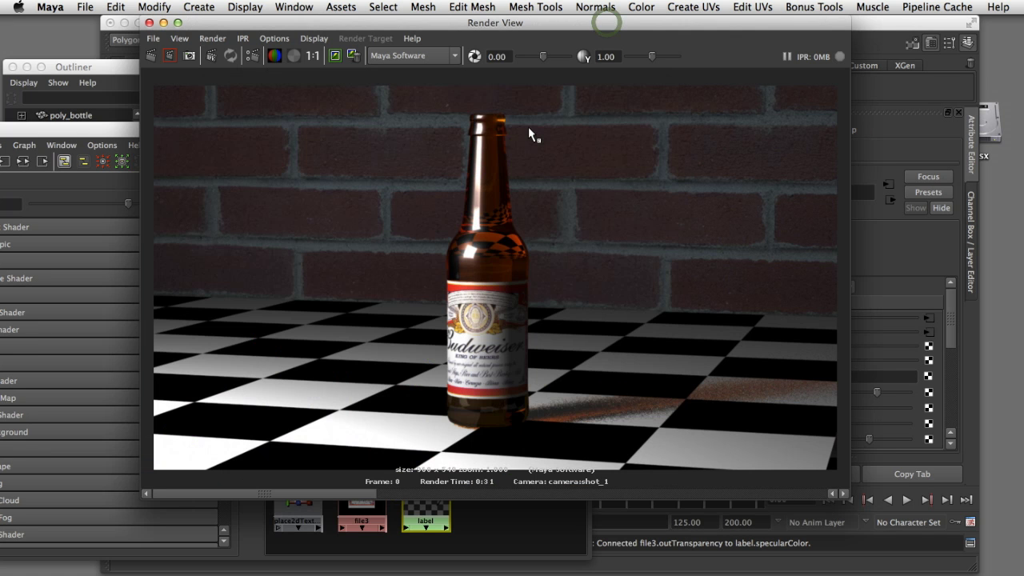
click(152, 55)
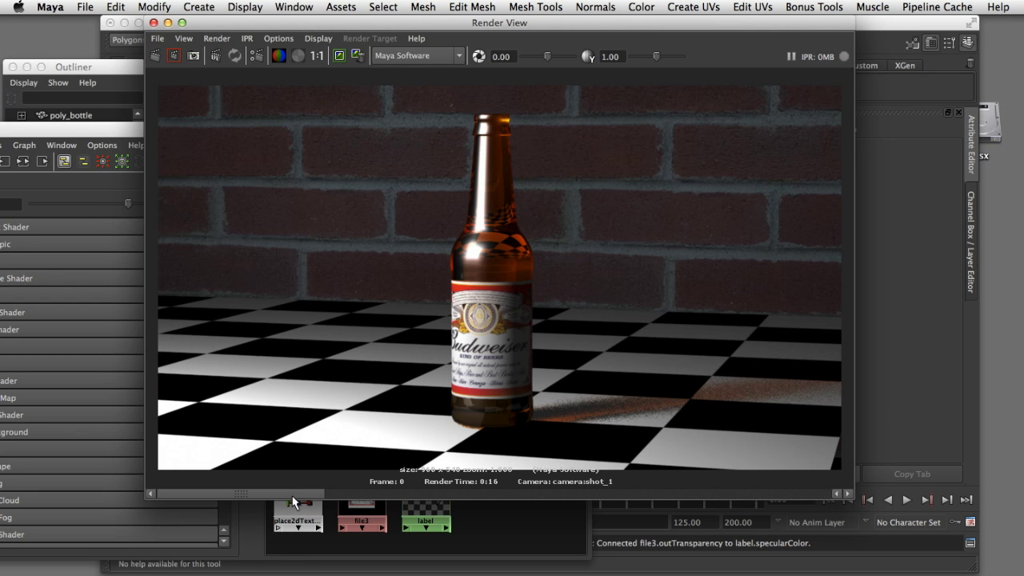
mouse_move(277, 491)
mouse_down()
mouse_move(426, 502)
mouse_move(294, 500)
mouse_up()
drag(419, 494, 228, 483)
drag(395, 495, 281, 487)
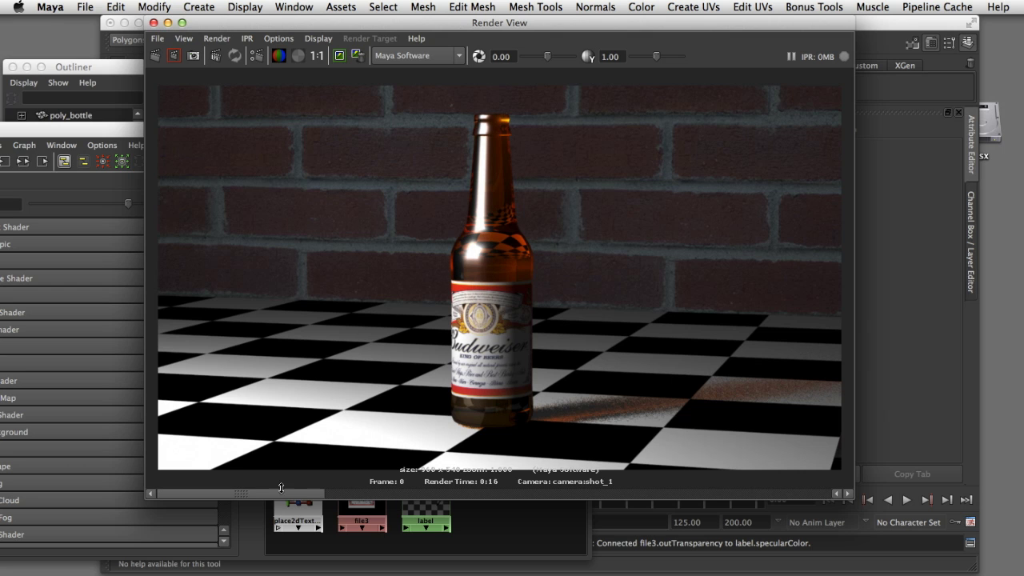
click(428, 496)
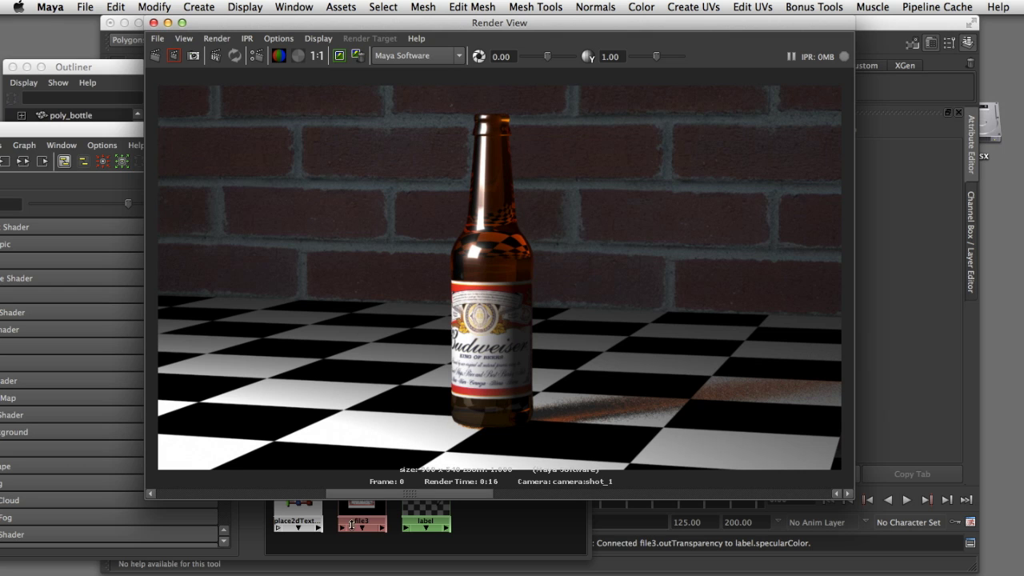
click(220, 492)
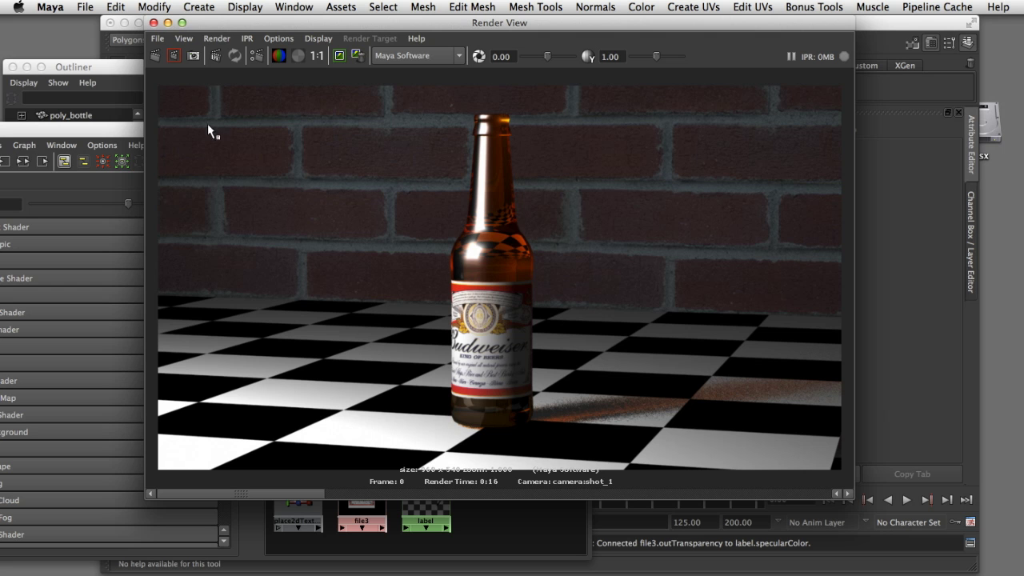
Create a Reverse utility node in the Hypershade and place it above the label's file texture in the work area
drag(132, 136, 444, 56)
click(163, 247)
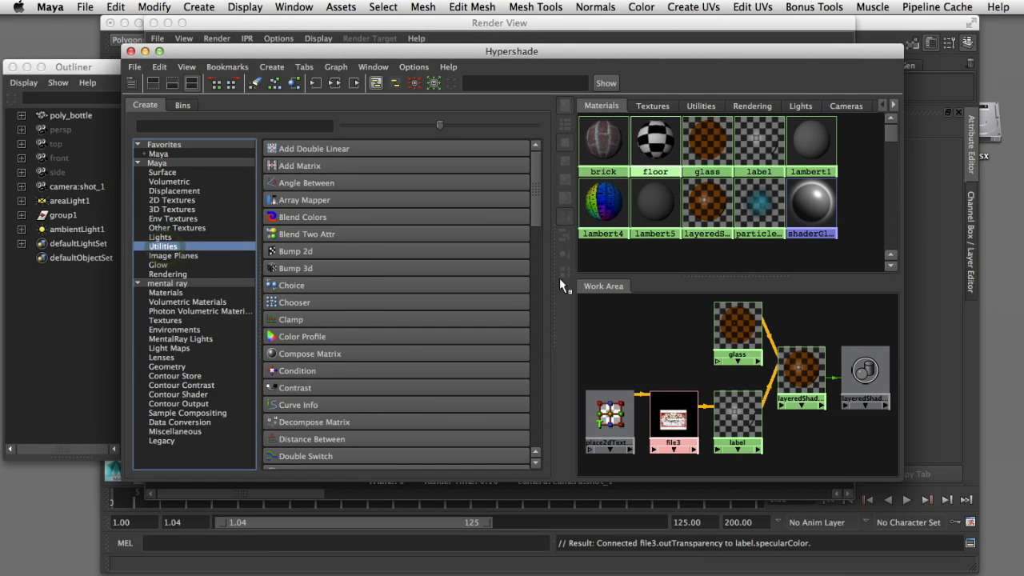
scroll(537, 201, down, 2)
drag(538, 201, 537, 422)
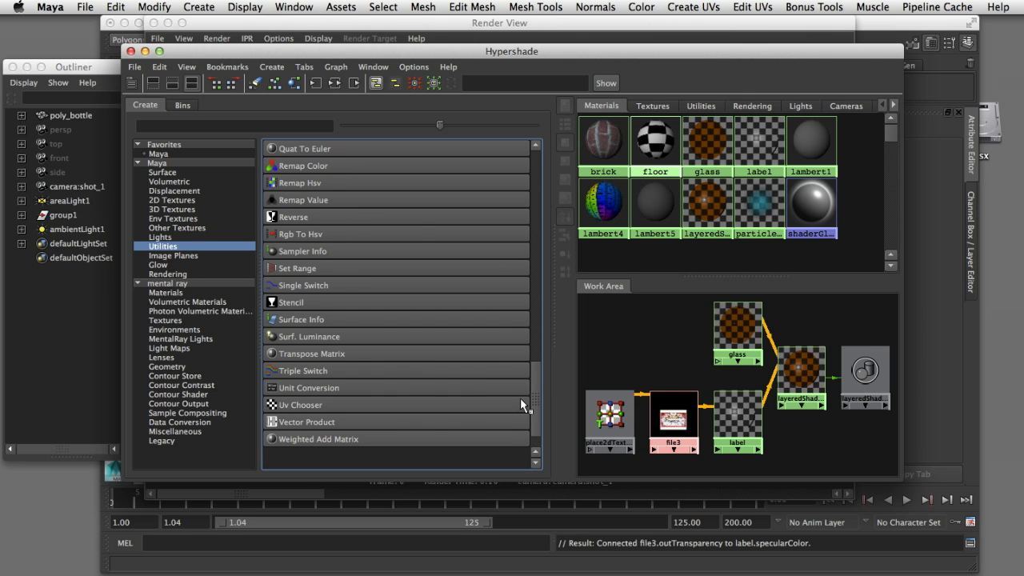
click(328, 220)
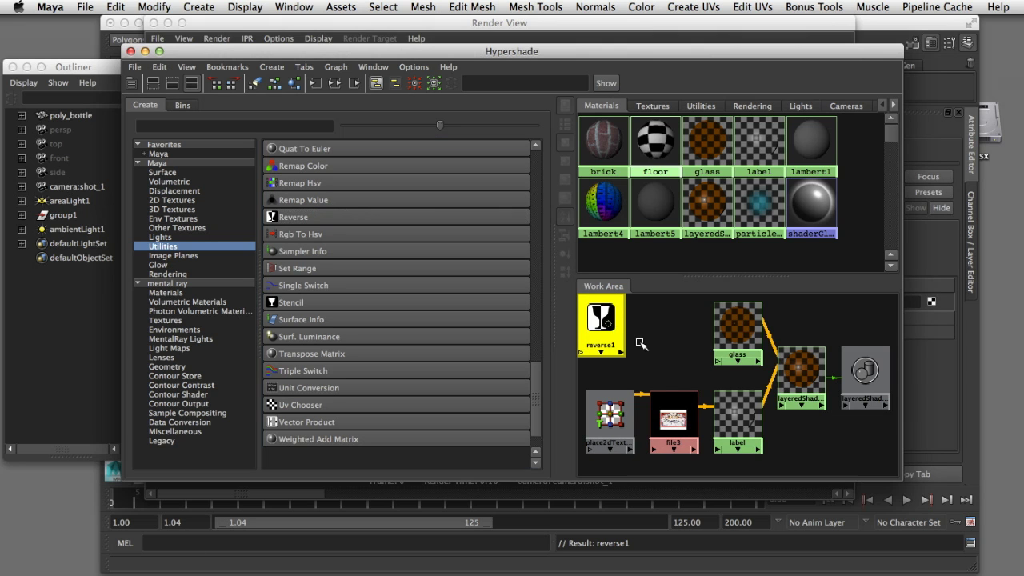
click(639, 336)
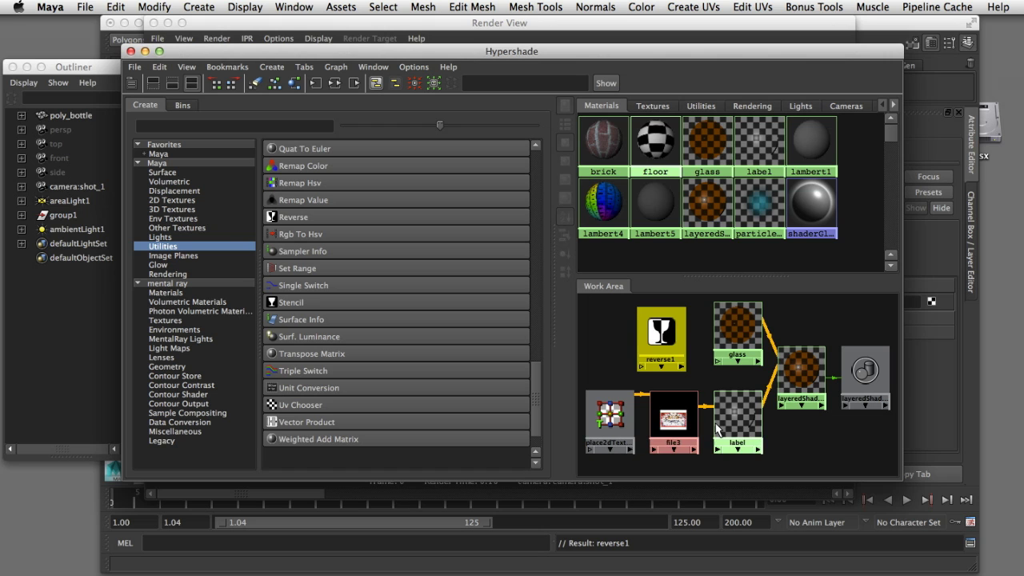
click(610, 342)
click(656, 339)
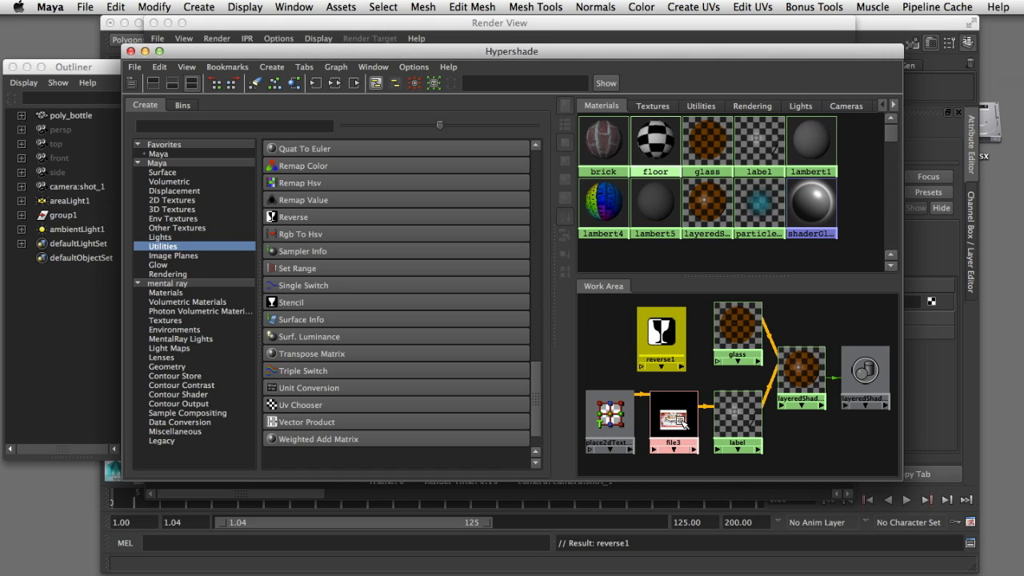
Graph the bud_label.tif texture, label material and Reverse node in an enlarged Node Editor with all their attributes shown
click(678, 404)
middle_drag(678, 404, 718, 415)
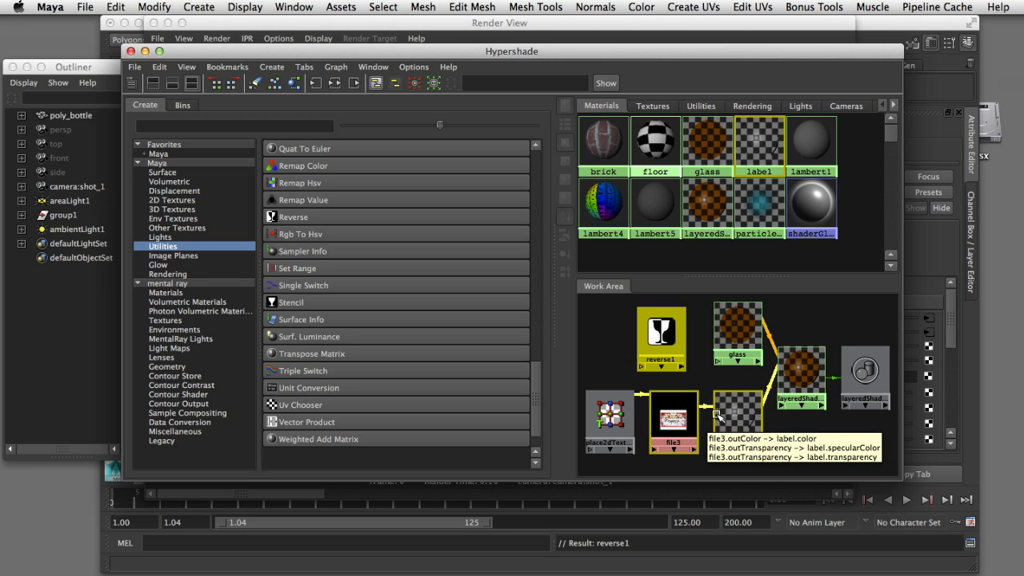
click(301, 7)
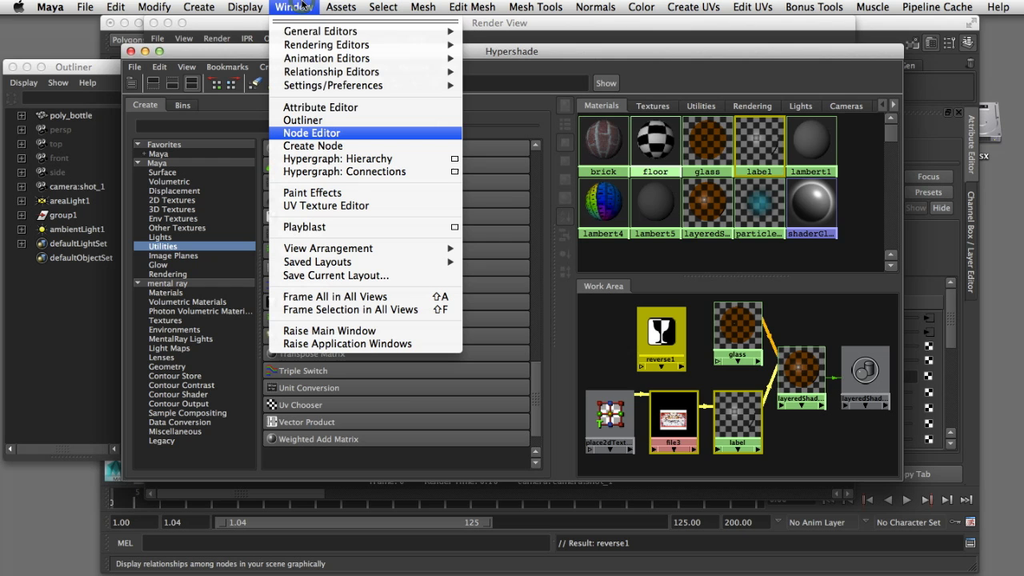
click(317, 134)
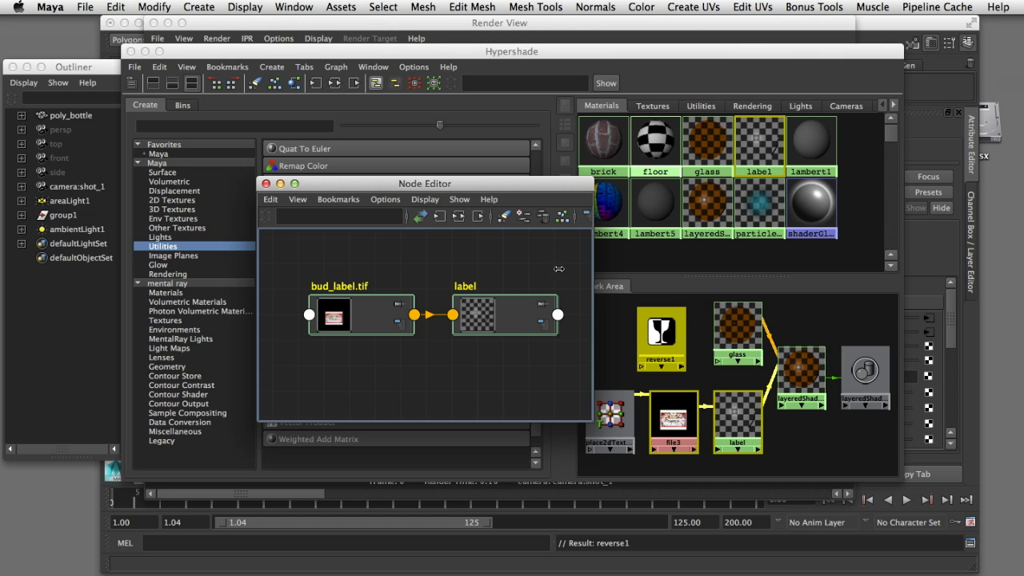
drag(540, 184, 476, 109)
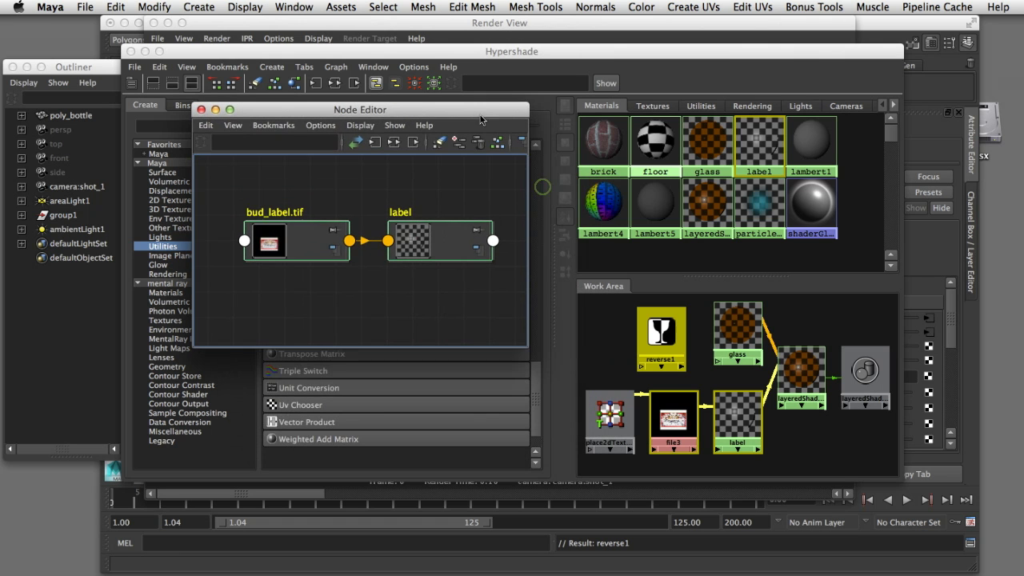
drag(526, 347, 756, 489)
click(563, 142)
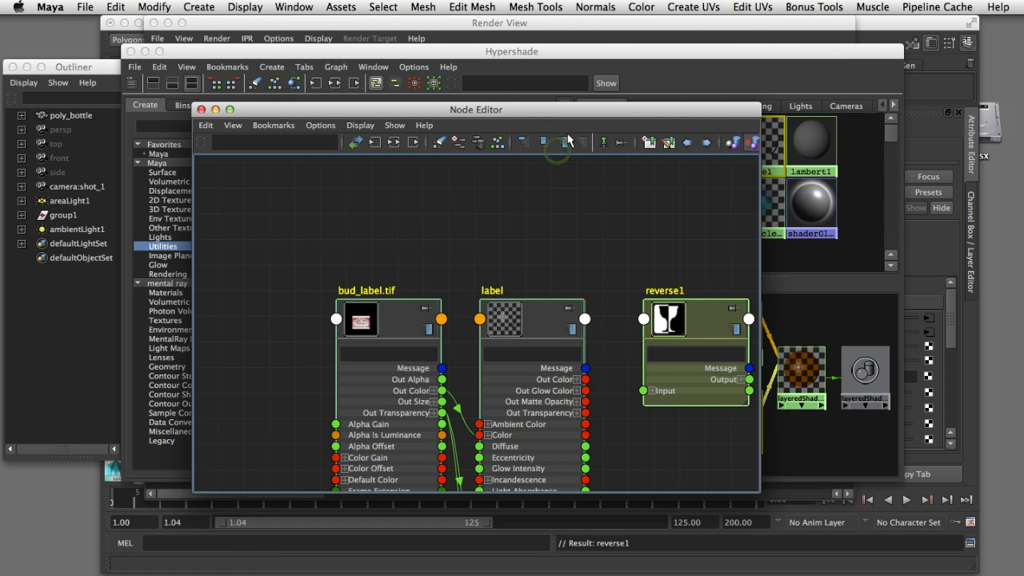
drag(570, 116, 533, 64)
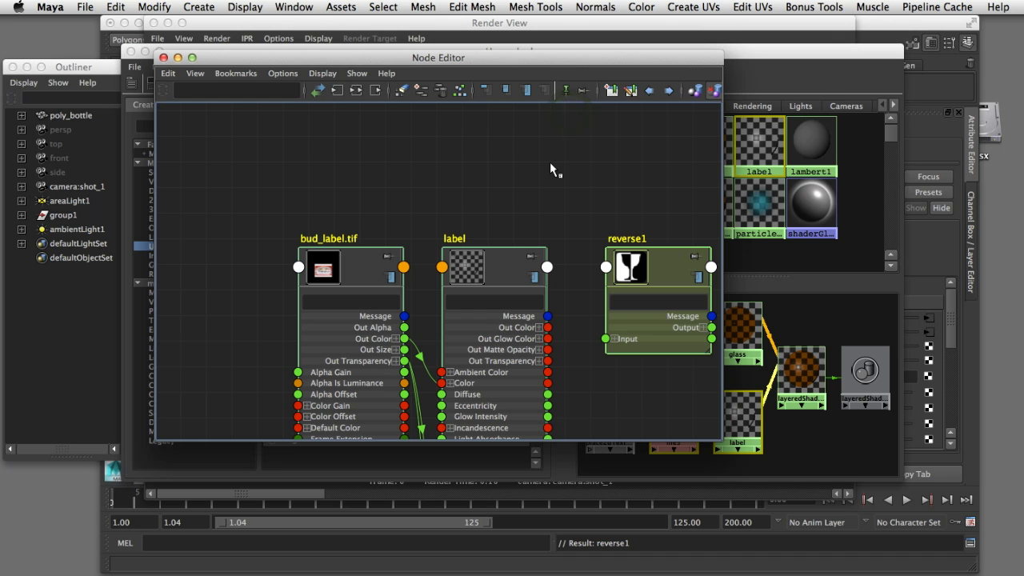
click(460, 90)
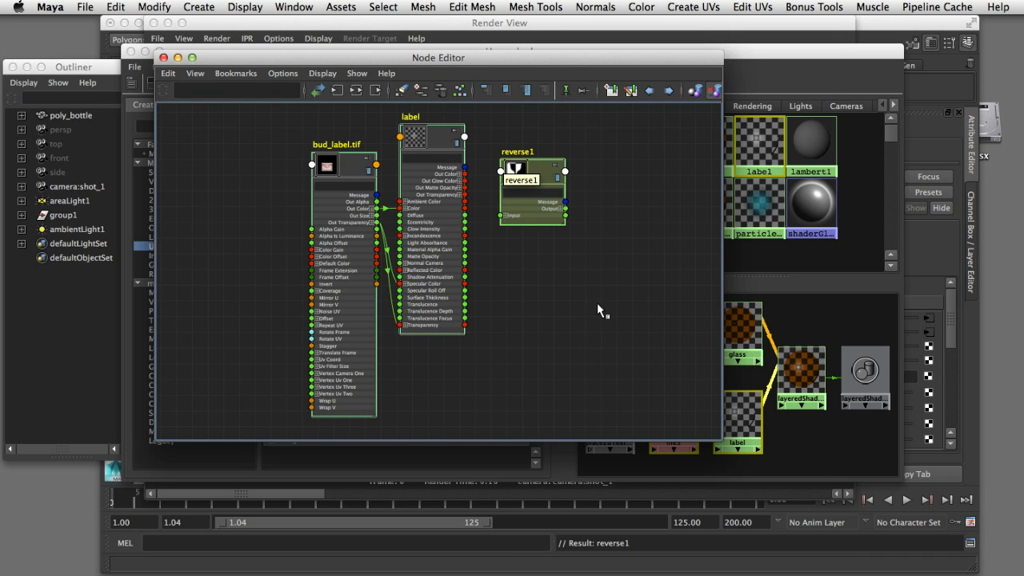
Arrange the graph so the Reverse node sits between the bud_label.tif texture and the label material
click(556, 307)
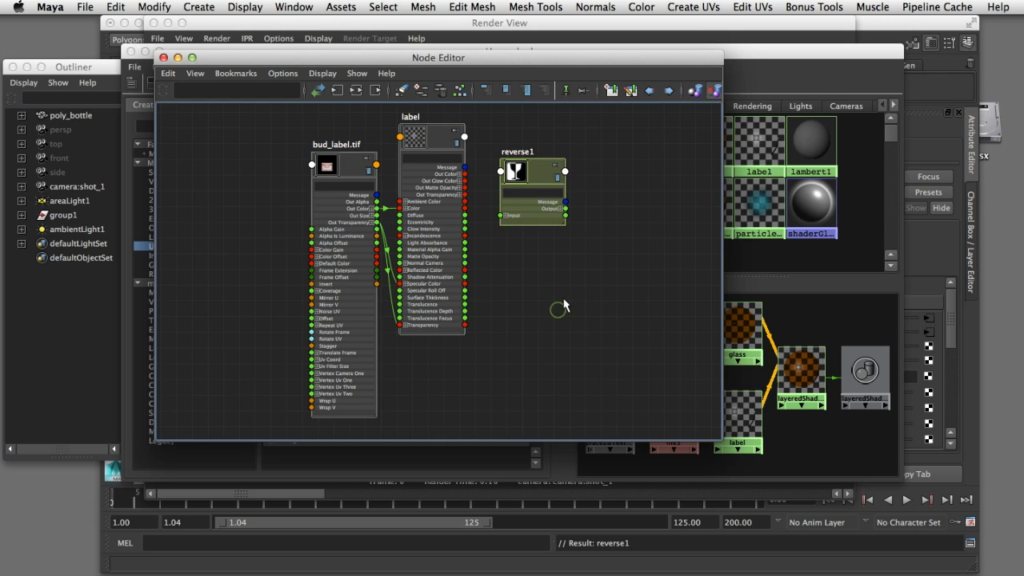
click(434, 141)
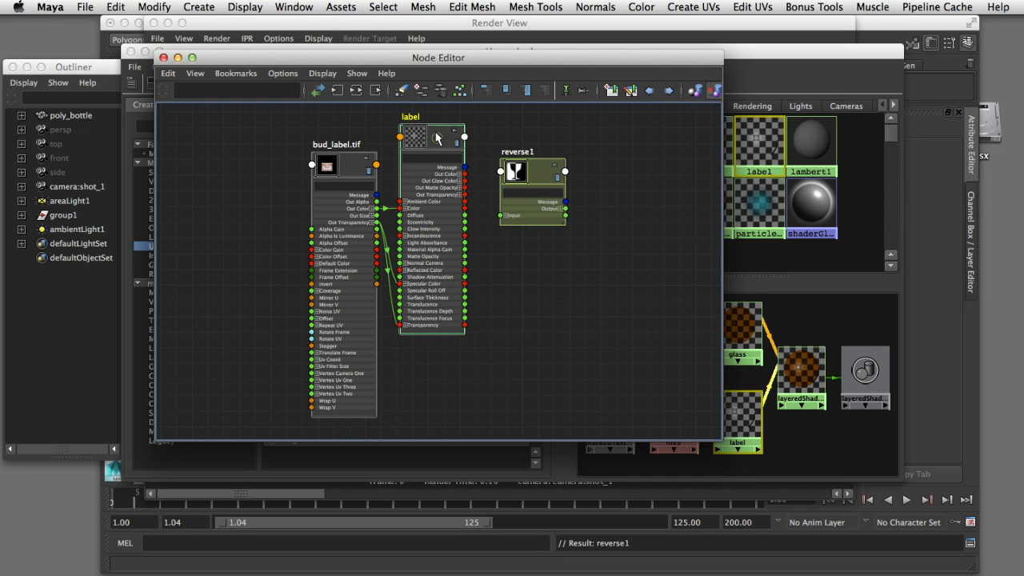
drag(456, 156, 647, 179)
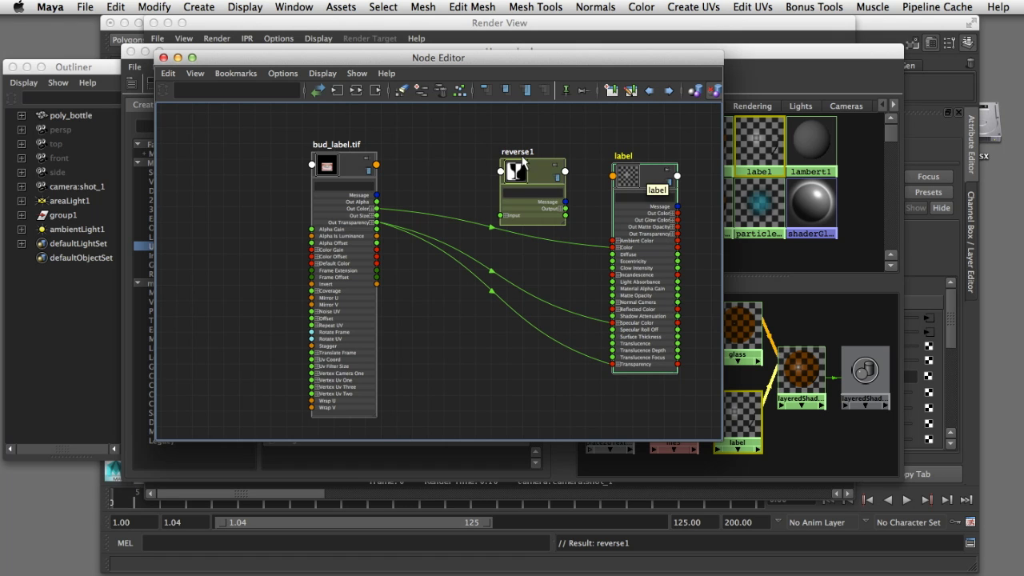
drag(522, 164, 489, 141)
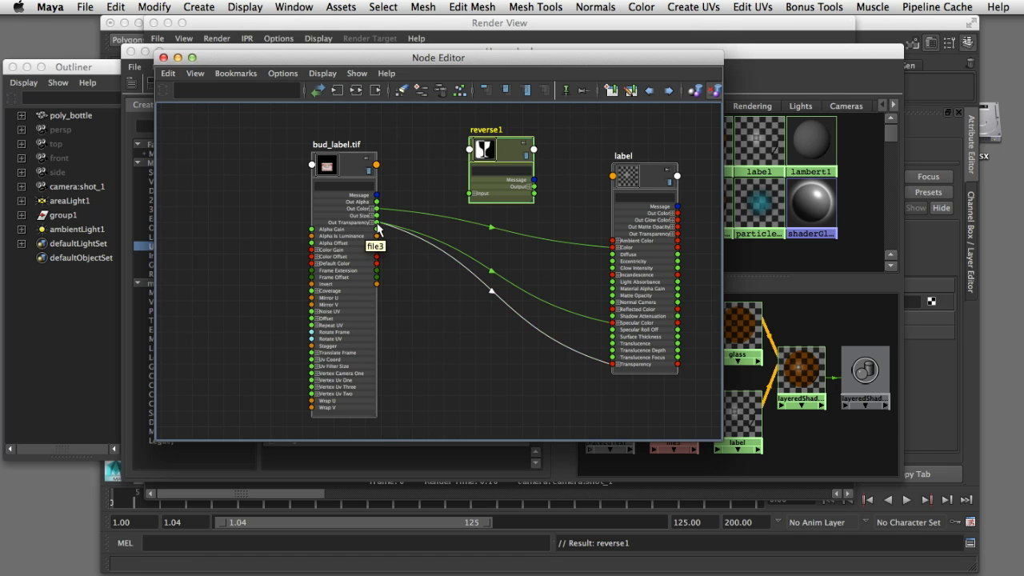
Connect the bud_label.tif texture's Out Transparency to the Reverse node's Input, and the Reverse node's Output to the label material's Specular Color
drag(376, 226, 472, 153)
click(480, 160)
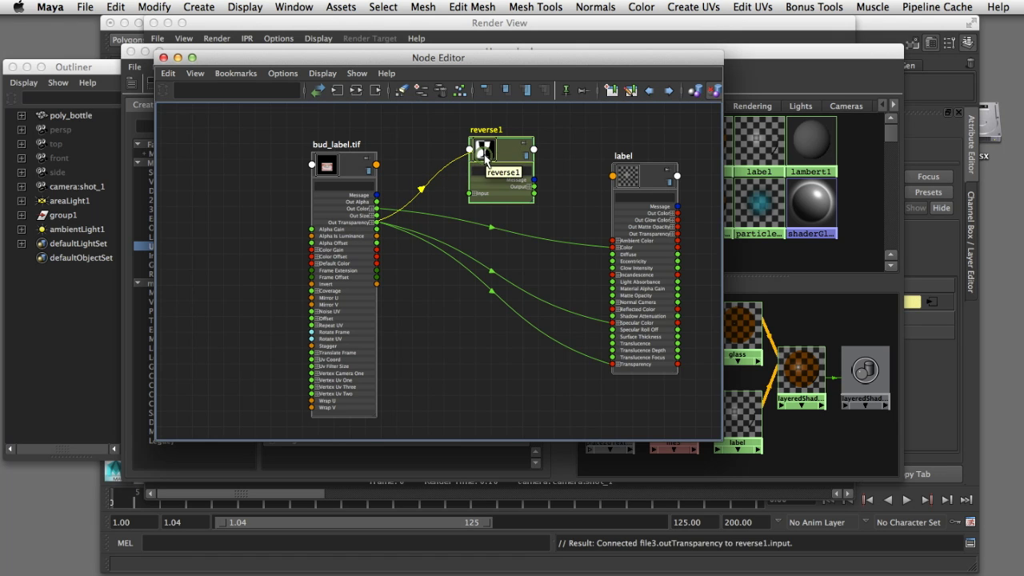
click(535, 150)
mouse_move(564, 188)
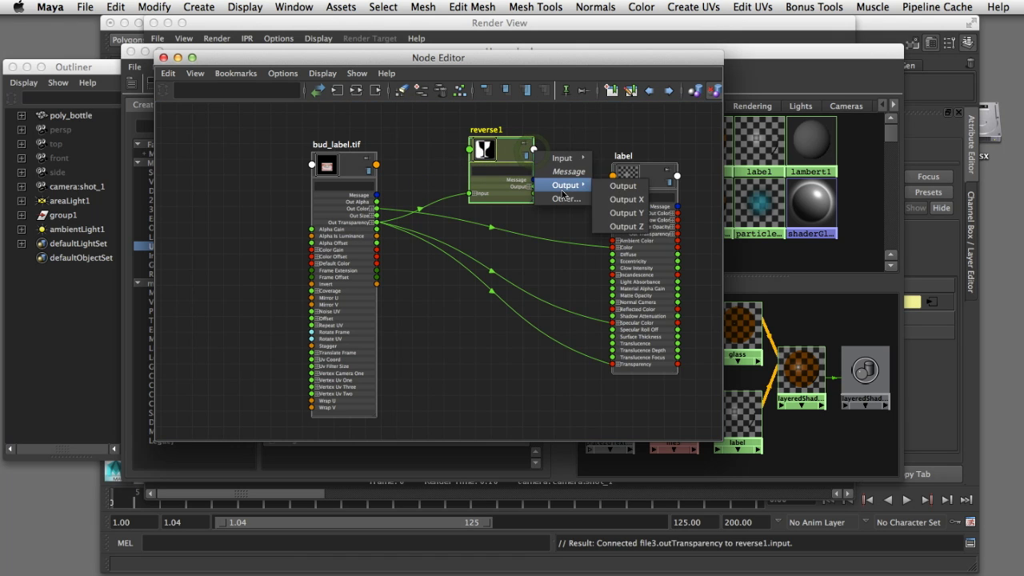
click(621, 186)
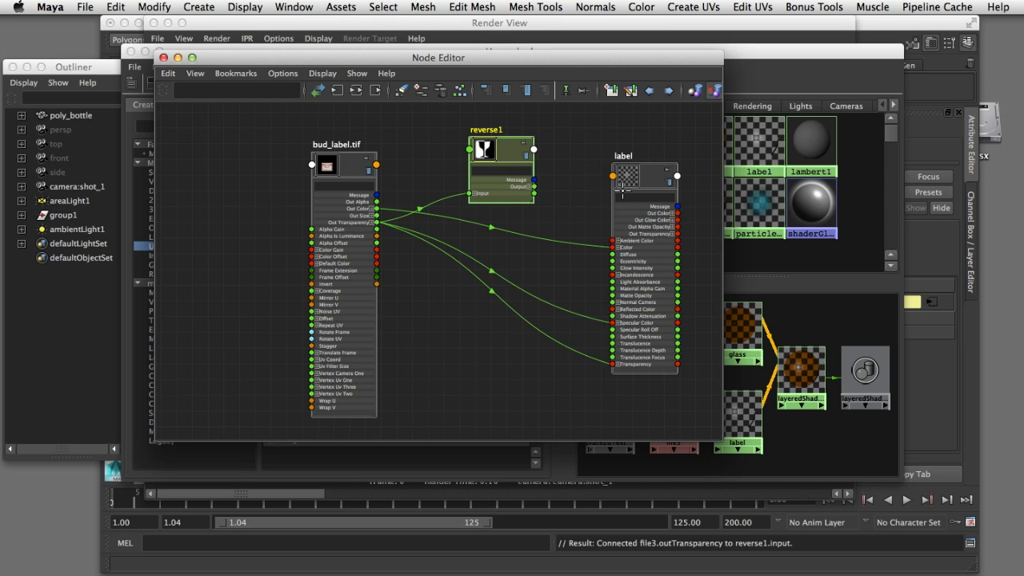
click(613, 323)
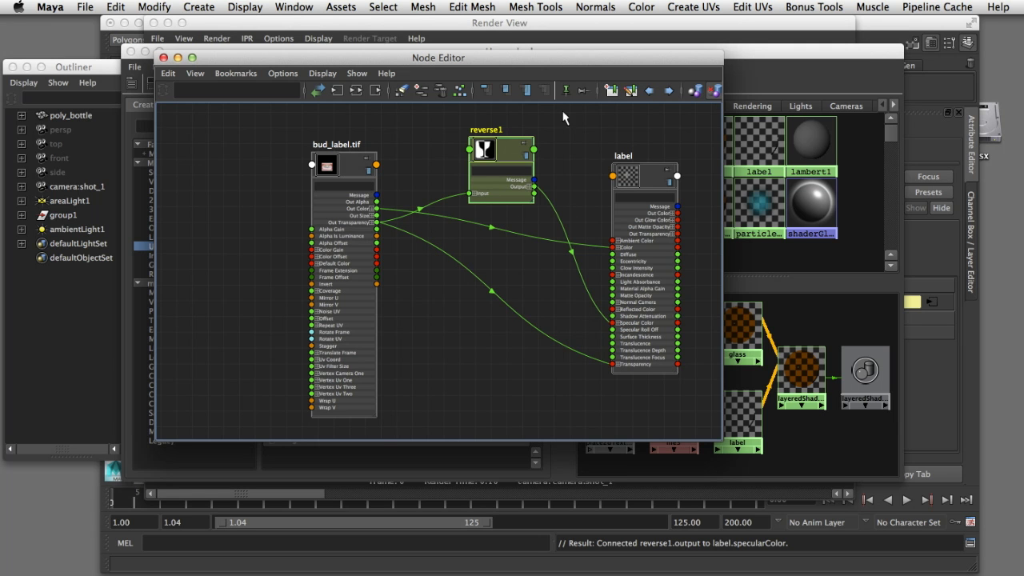
Render the bottle with the reversed specular connection and compare it with the stored renders
click(561, 51)
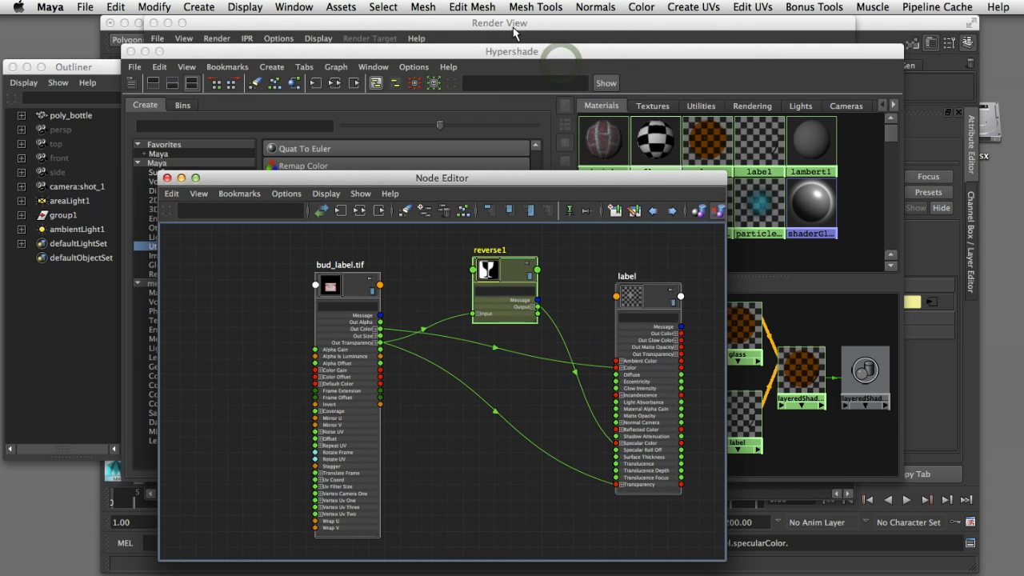
click(513, 29)
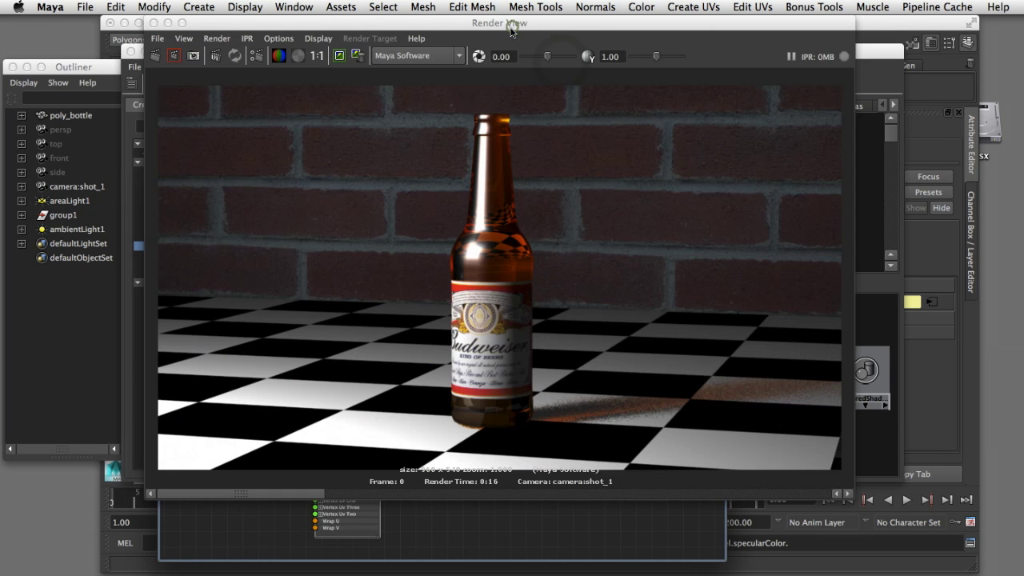
click(160, 58)
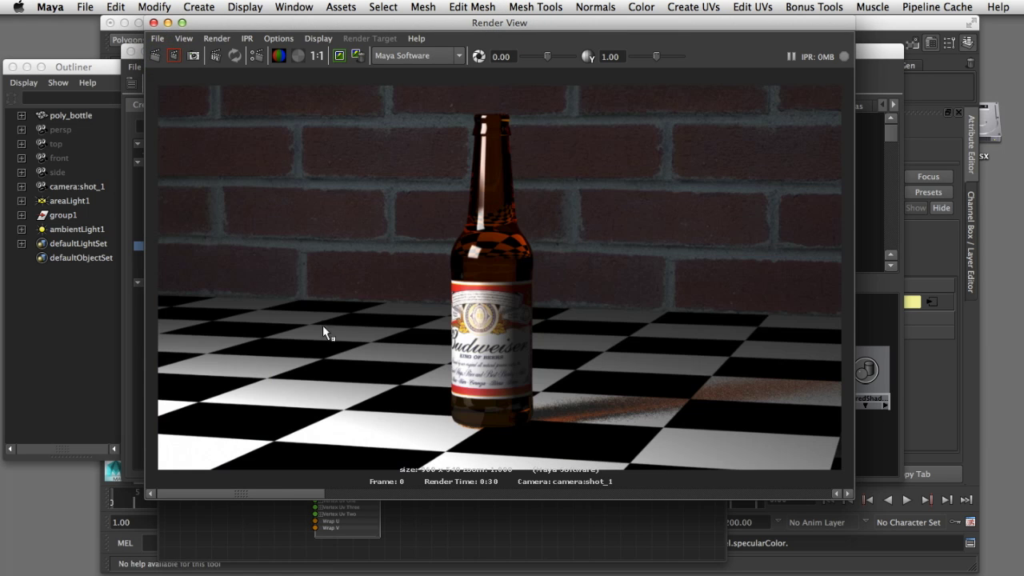
drag(262, 493, 416, 497)
click(265, 490)
click(377, 494)
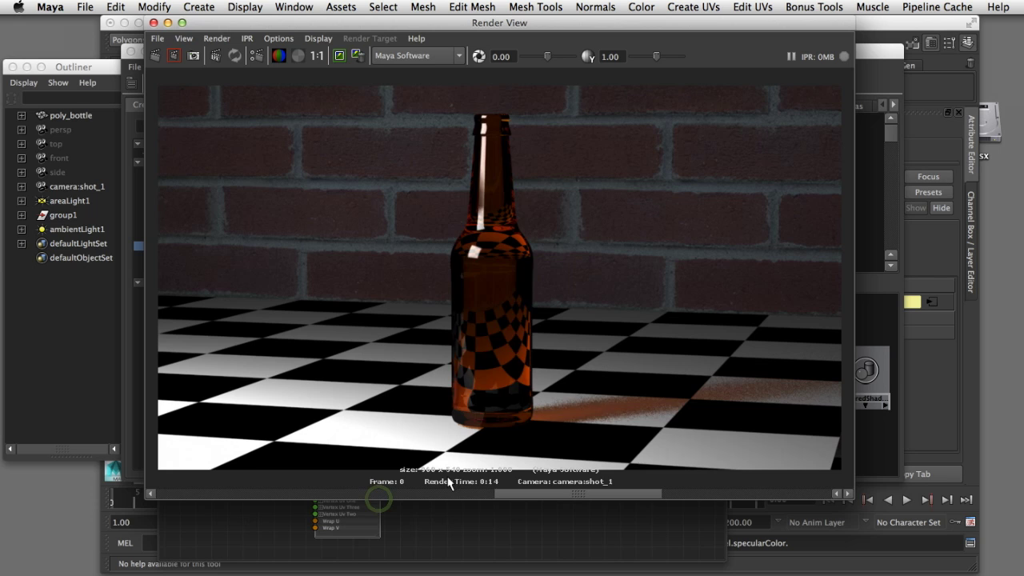
click(256, 493)
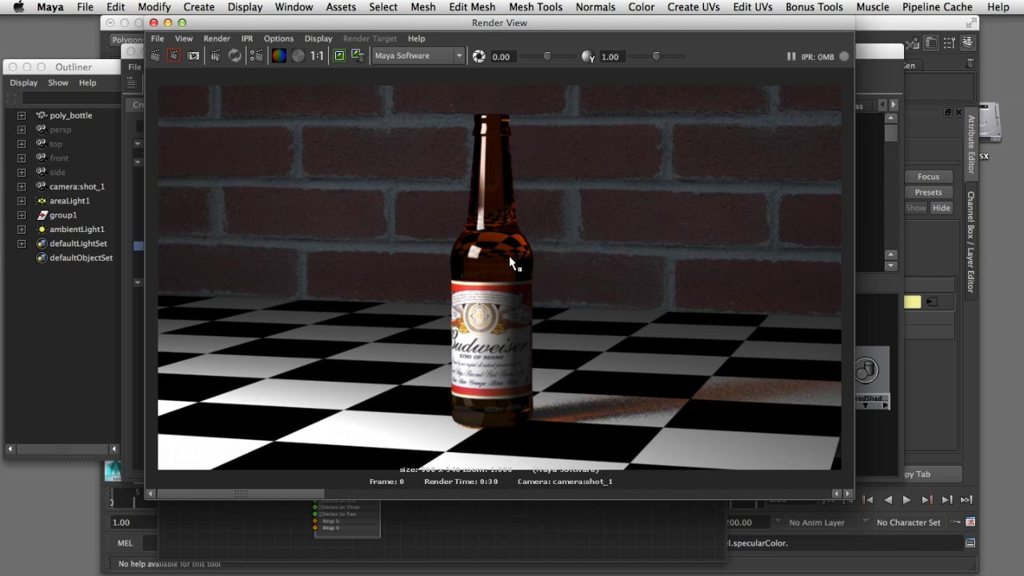
Rename the layered shader to ls1_beer in the Hypershade
click(859, 55)
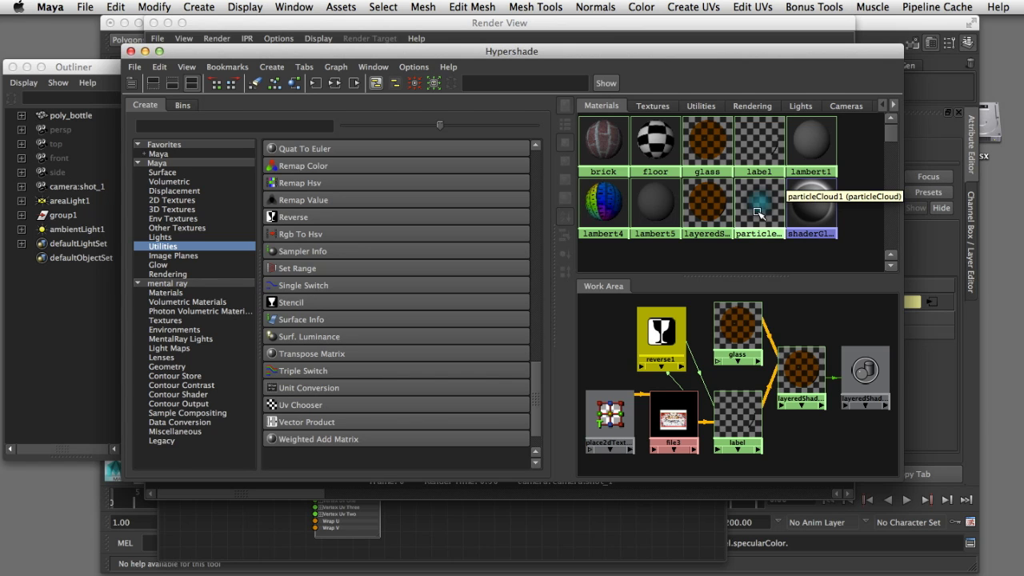
click(712, 210)
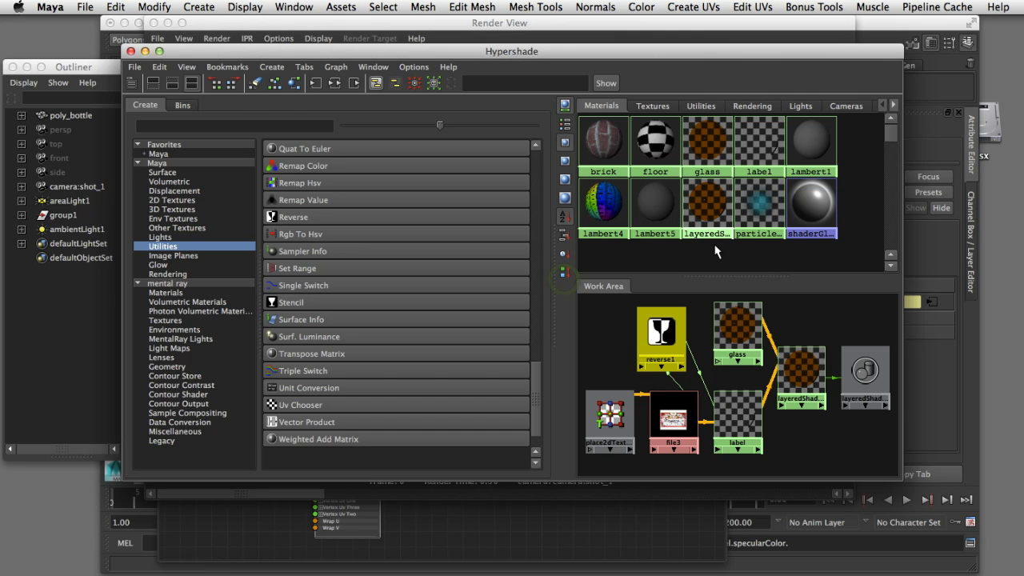
ctrl+double_click(710, 206)
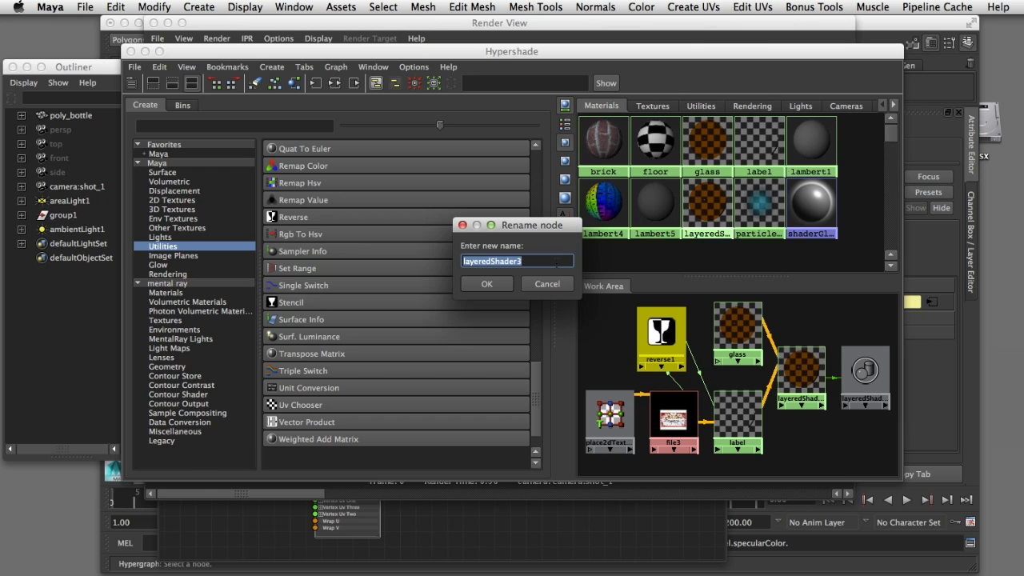
text(ls)
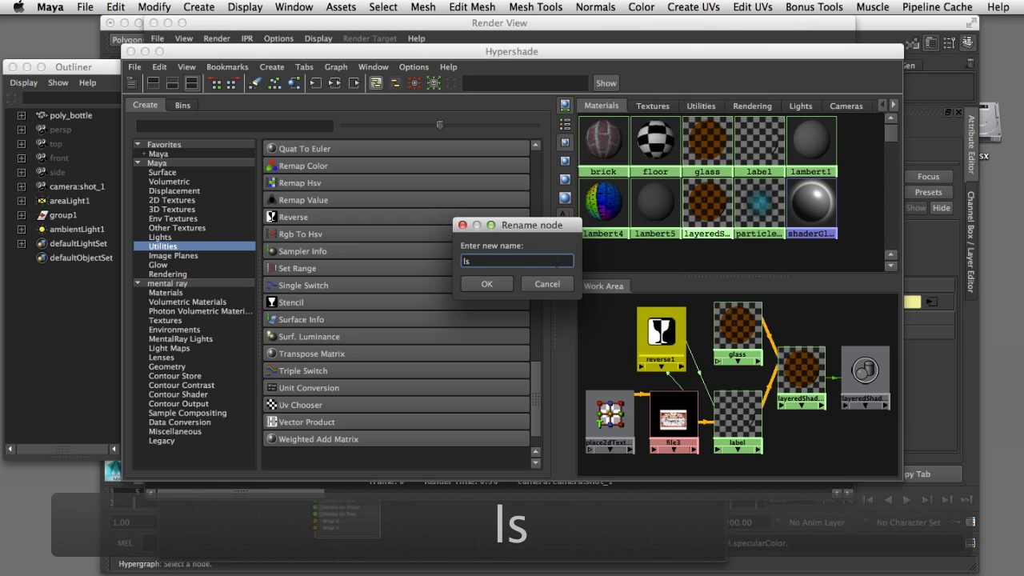
text(1)
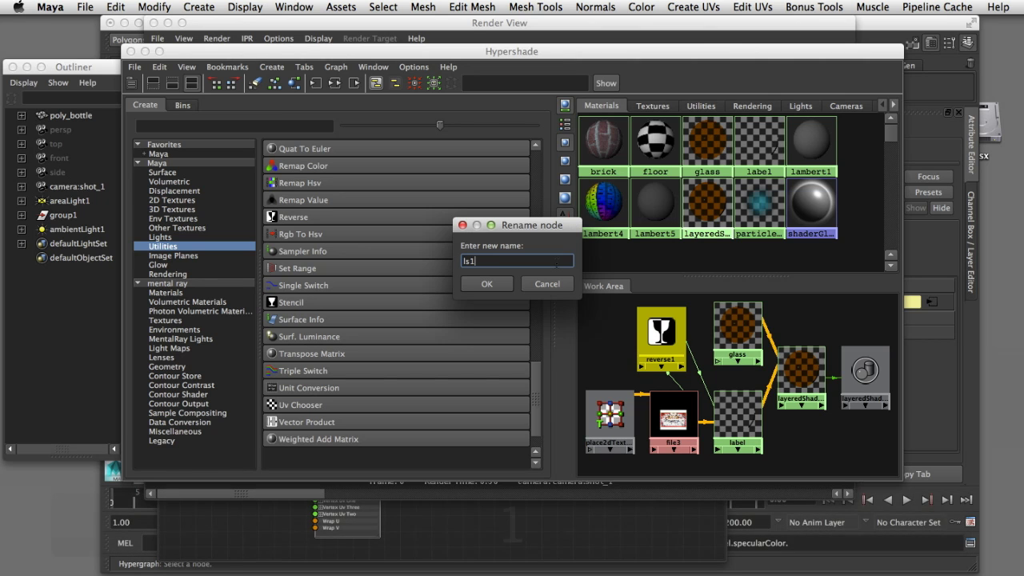
text(_beer)
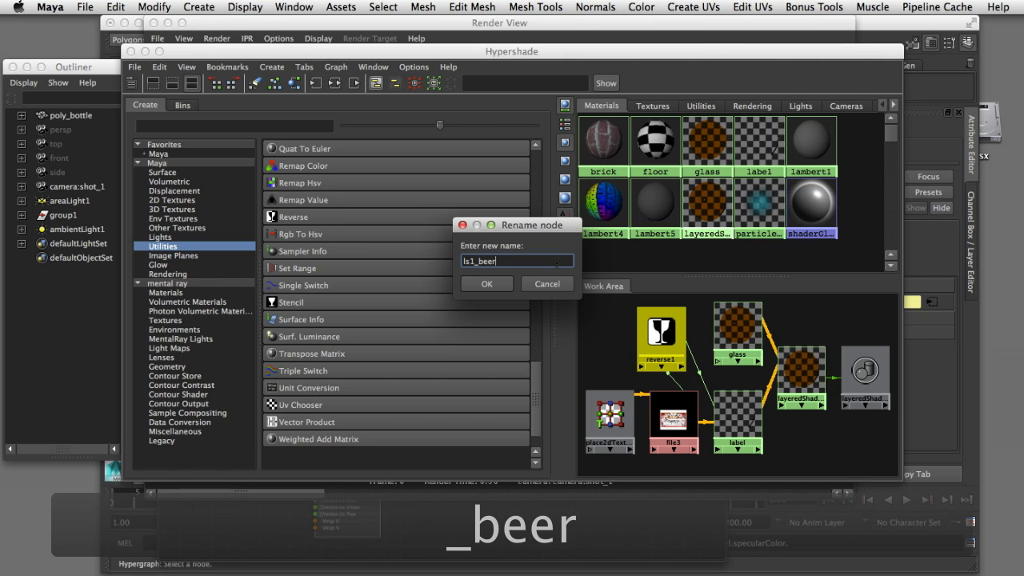
key(Return)
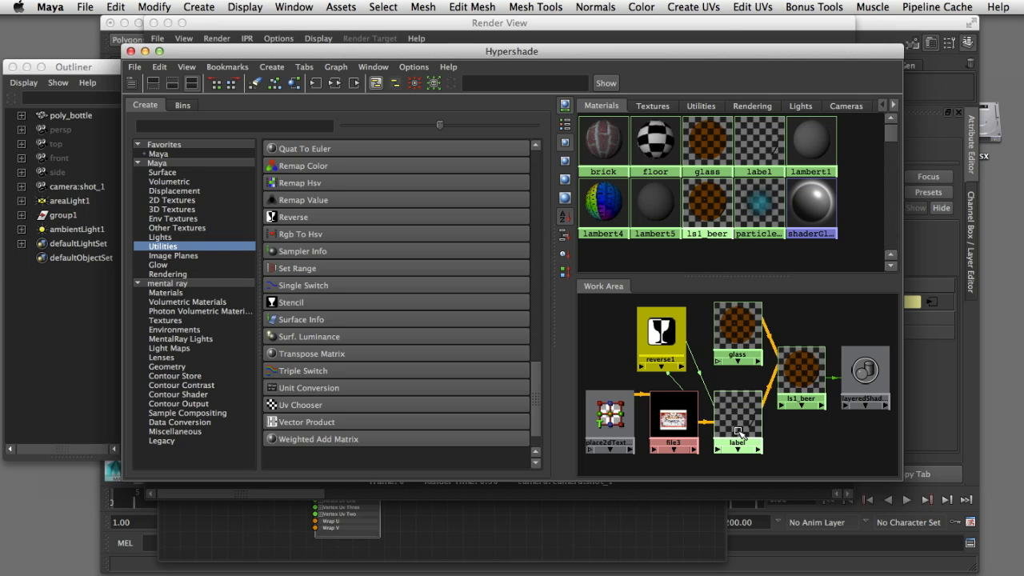
Select the ls1_beer shader and move the floating windows aside to expose its layers in the Attribute Editor
click(802, 370)
drag(783, 51, 108, 15)
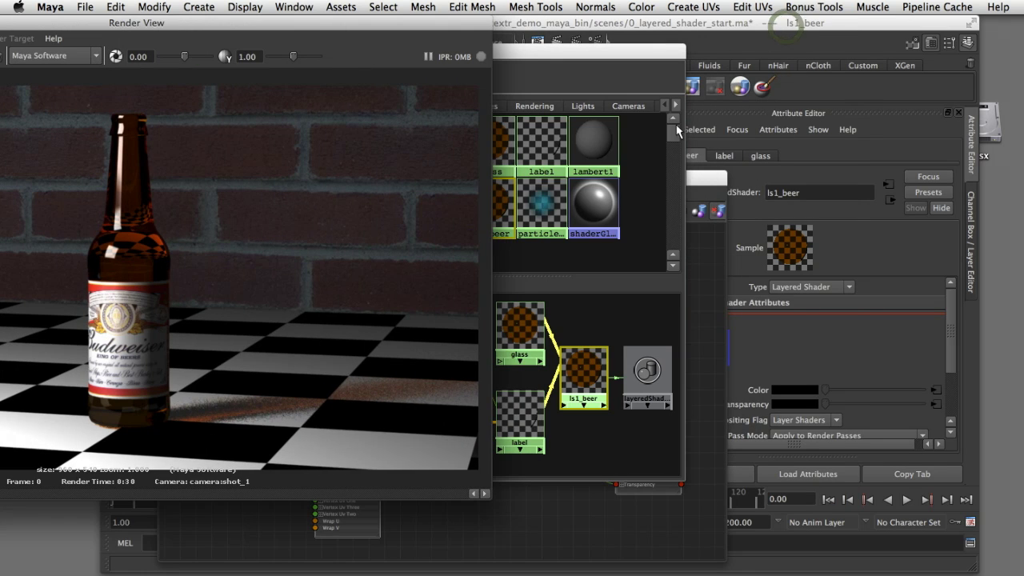
click(346, 515)
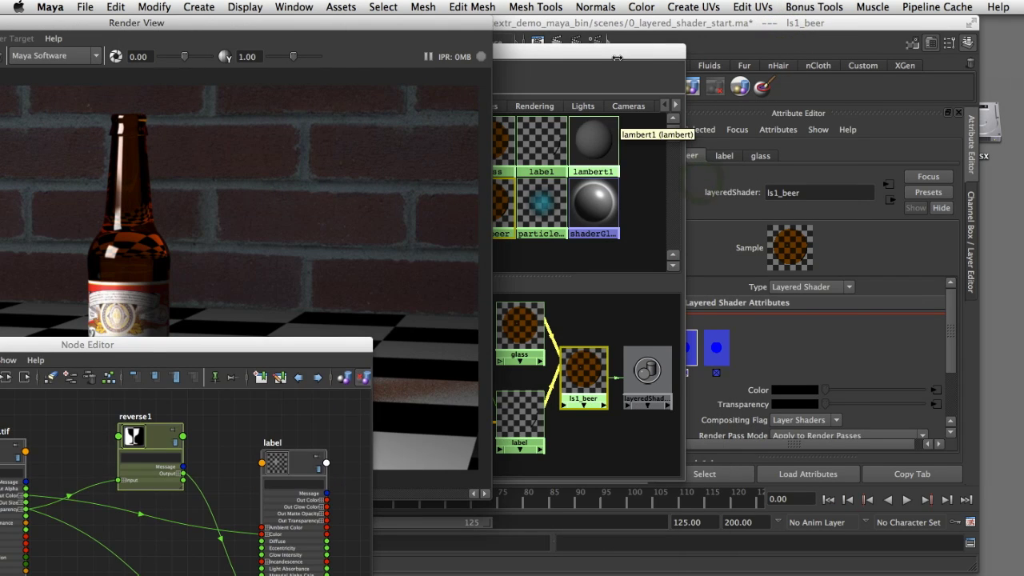
drag(614, 53, 554, 42)
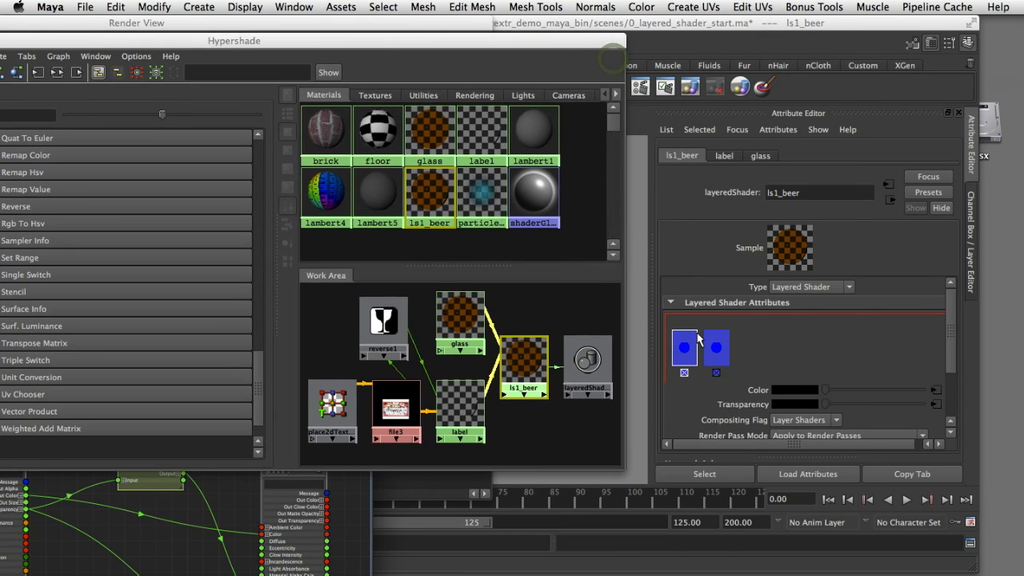
Rename the label material as ls1a_label in the Hypershade's shading network
click(689, 398)
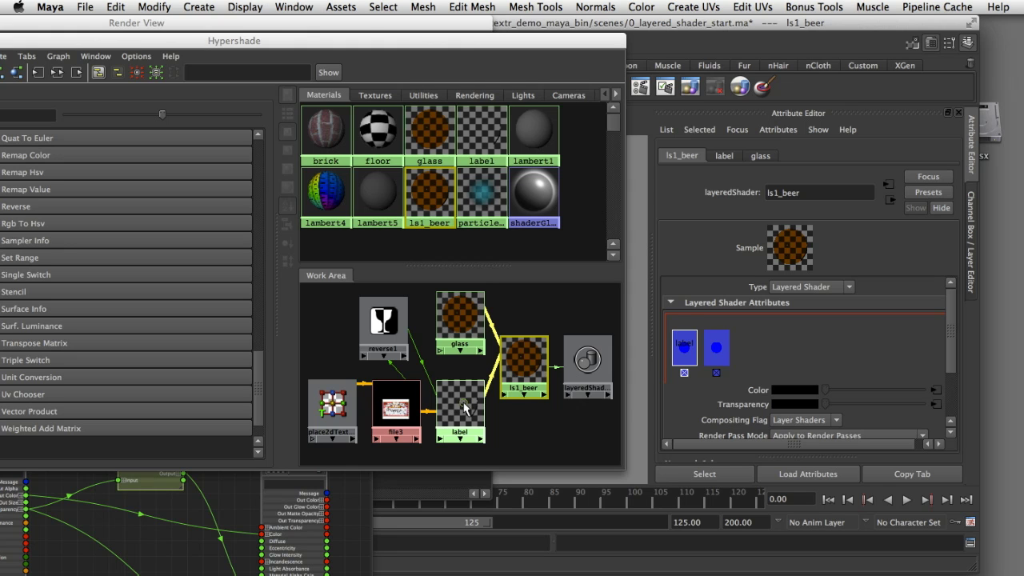
ctrl+double_click(464, 408)
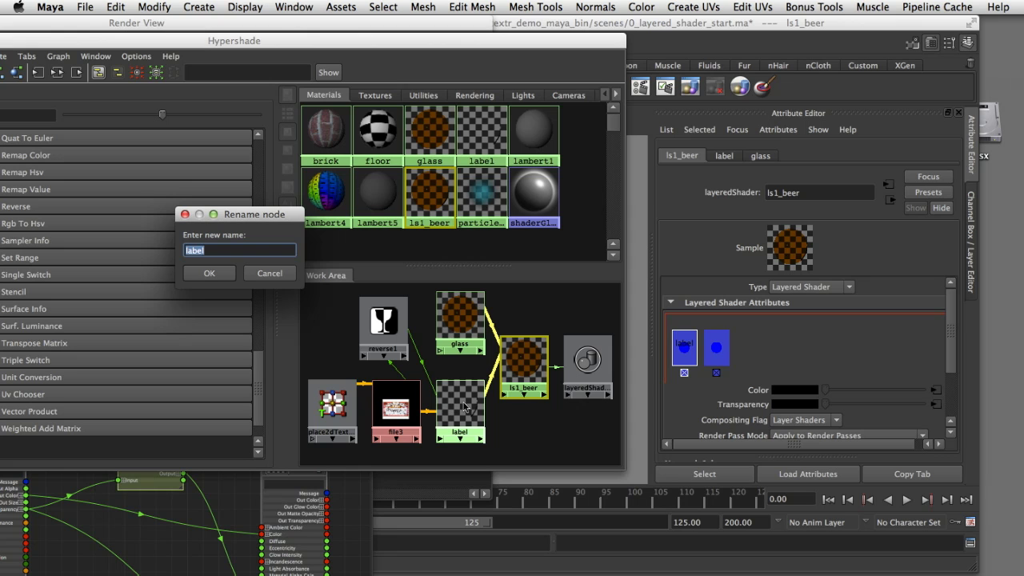
text(ls)
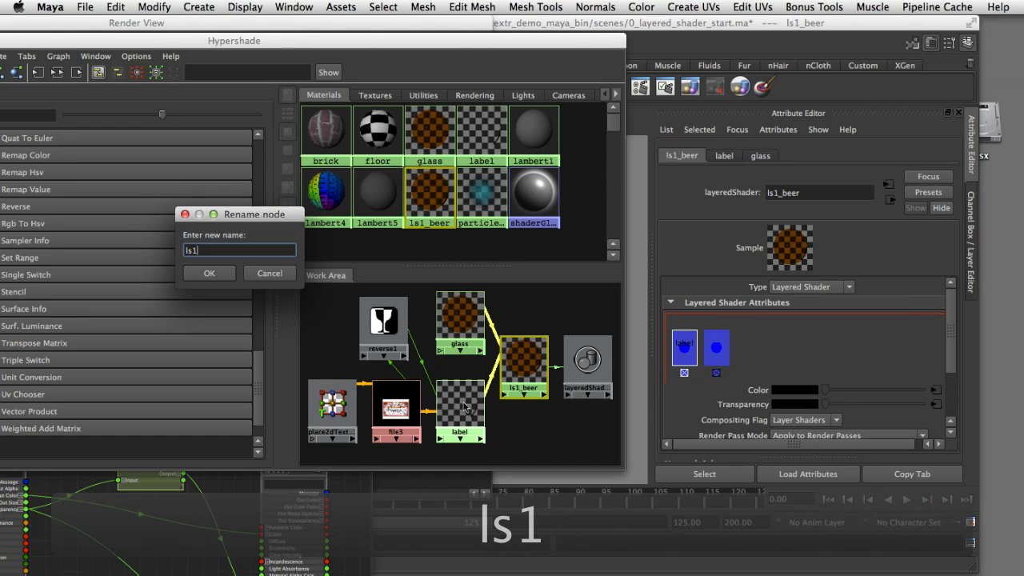
text(1)
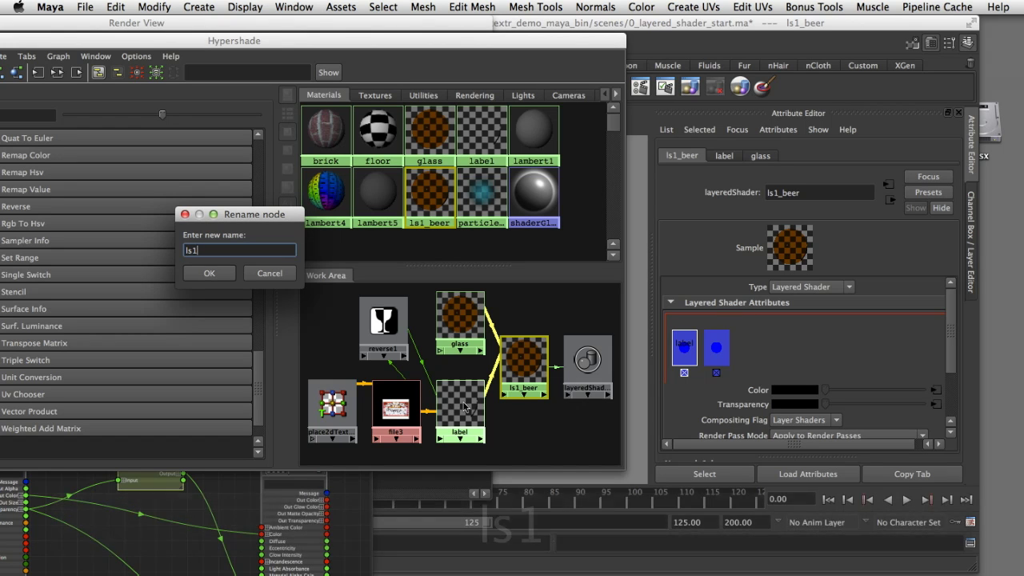
text(a_la)
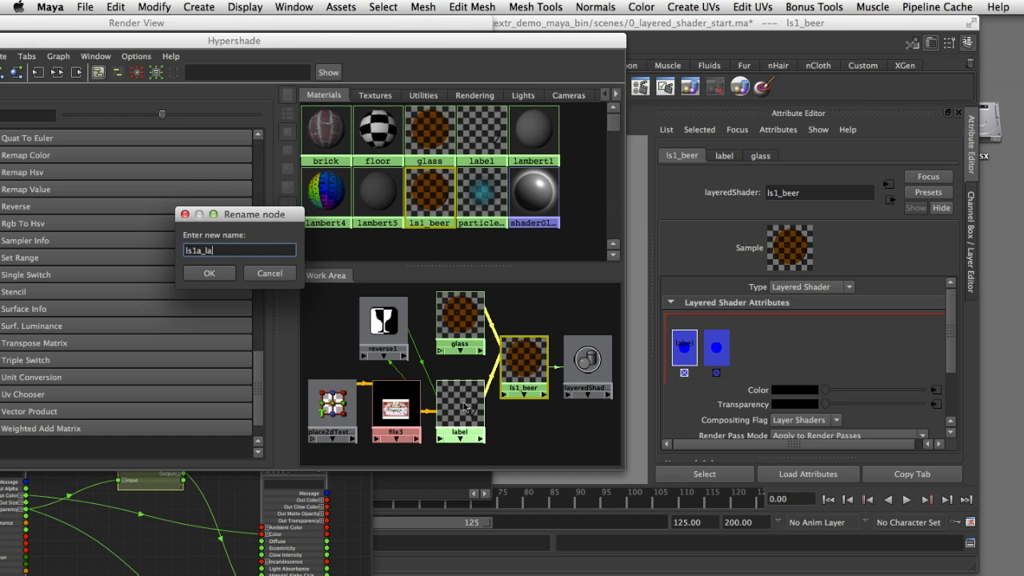
text(bel)
key(Return)
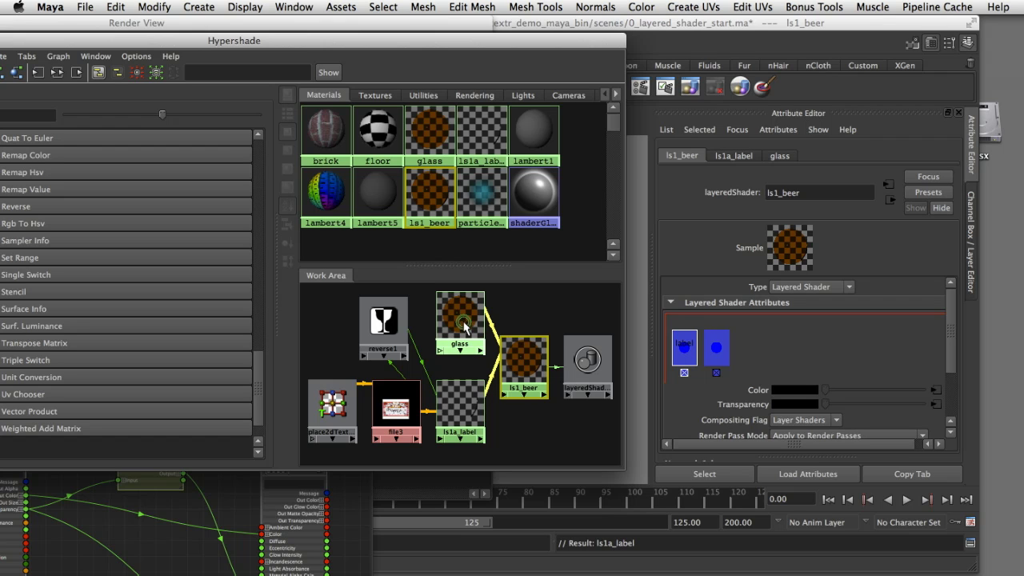
Rename the glass material as ls1b_glass in the Hypershade's shading network
ctrl+double_click(463, 321)
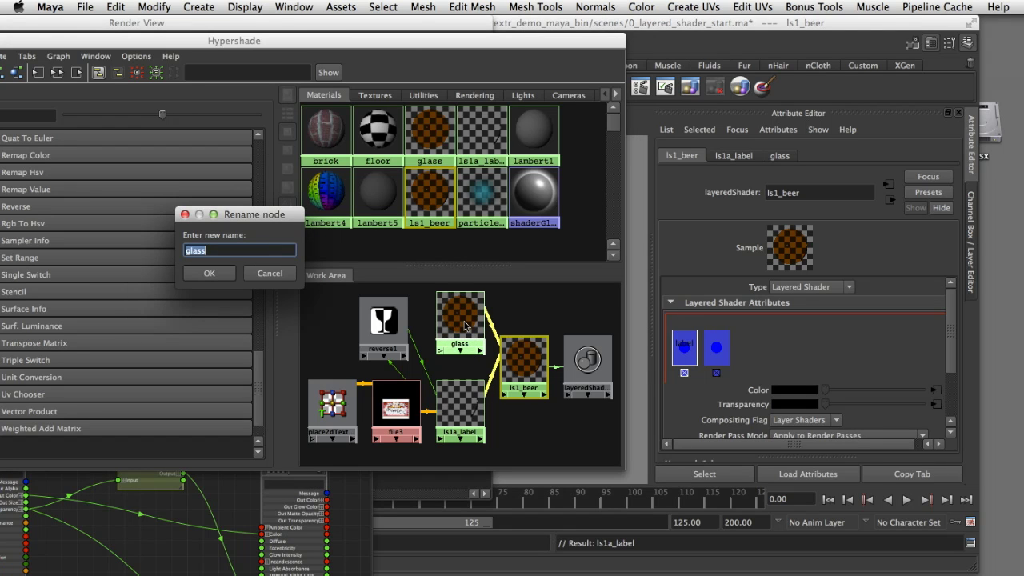
text(ls1)
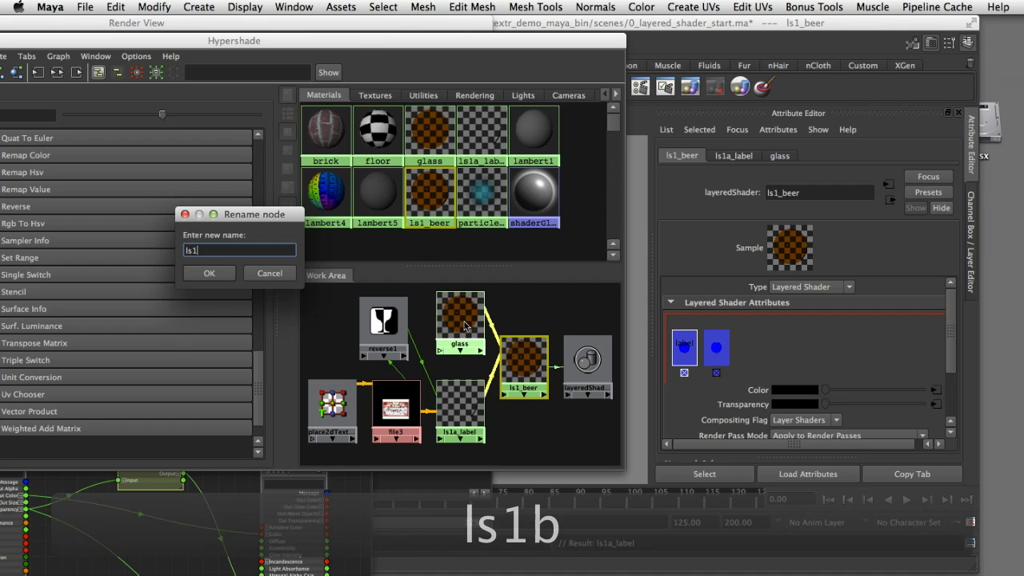
text(b_glass)
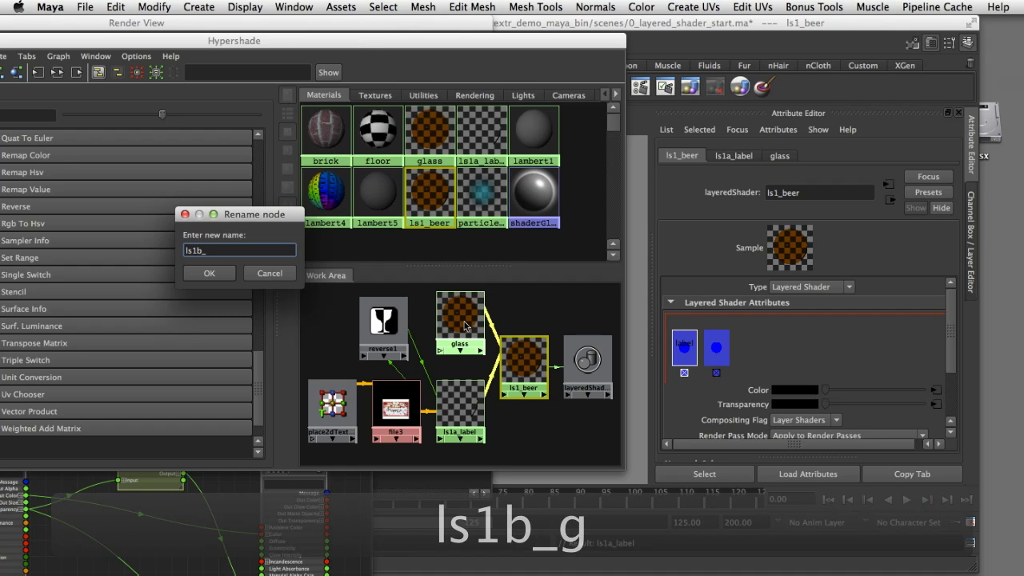
key(Return)
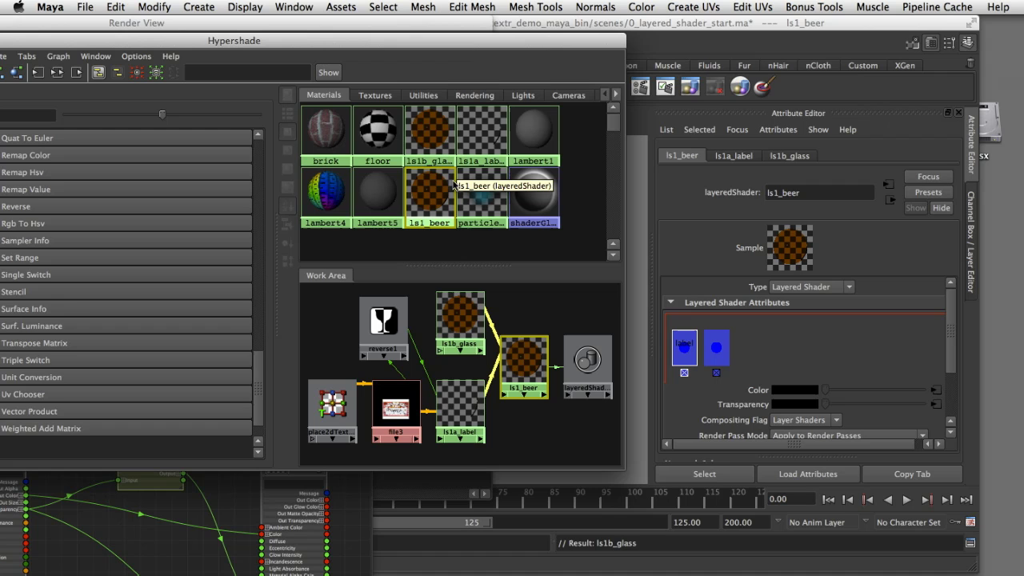
Close and reopen the Hypershade to refresh the order of the renamed materials
drag(303, 51, 510, 79)
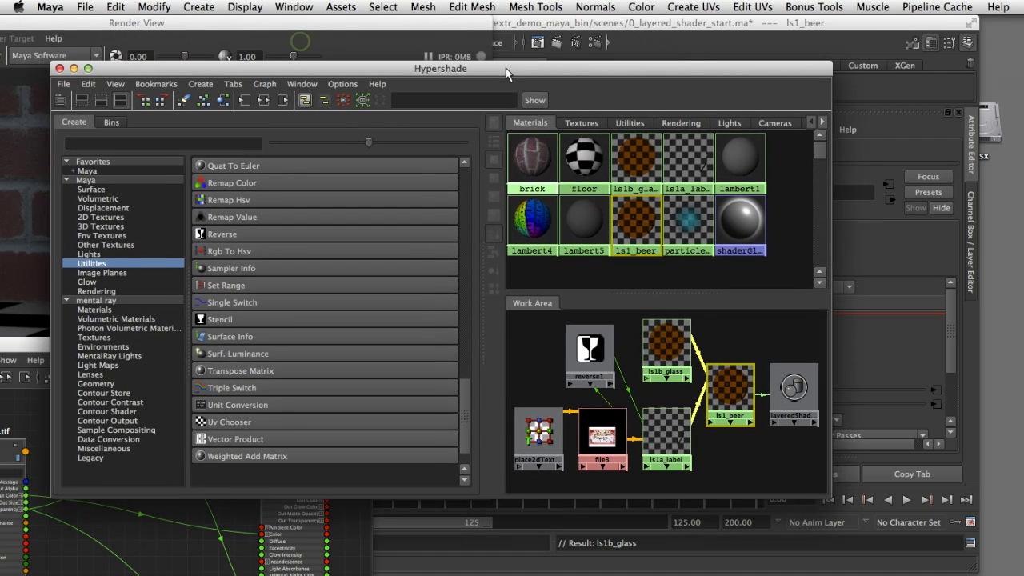
click(60, 68)
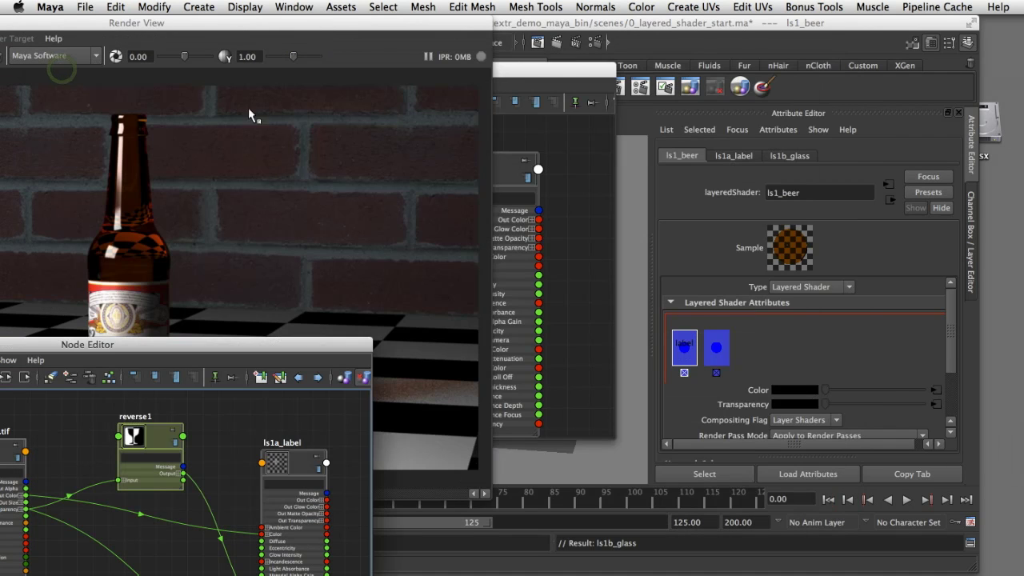
click(301, 5)
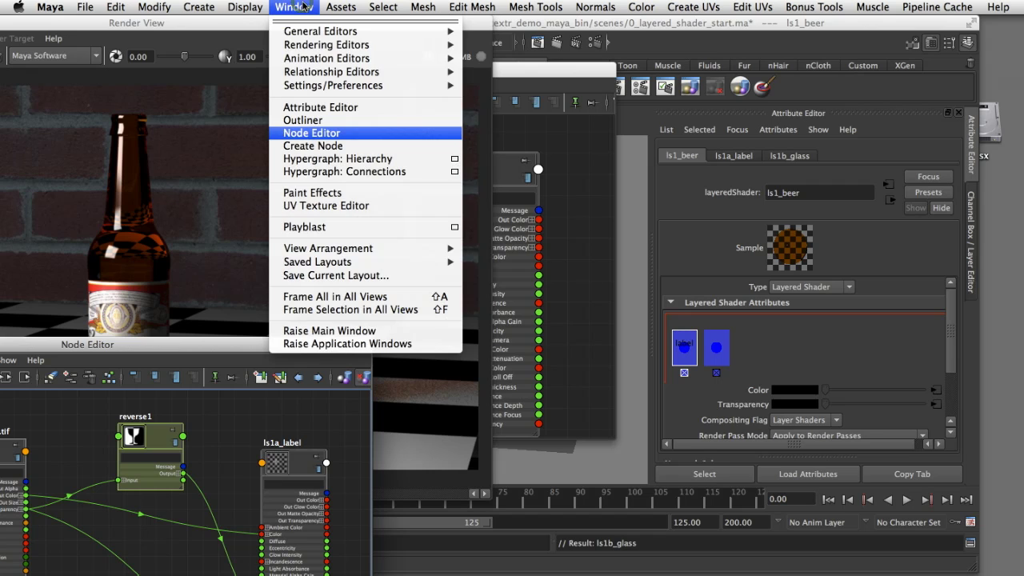
mouse_move(318, 46)
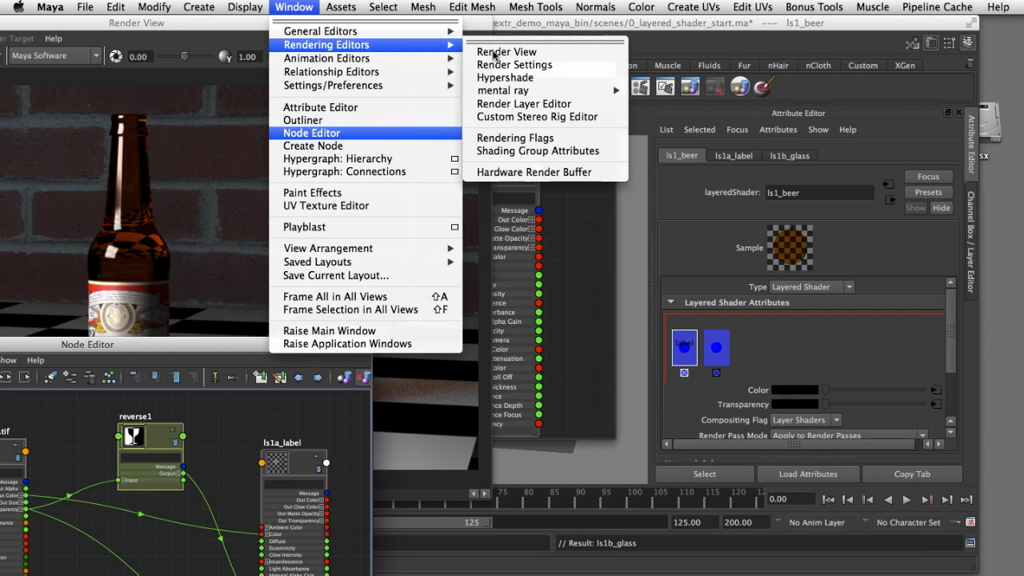
click(508, 77)
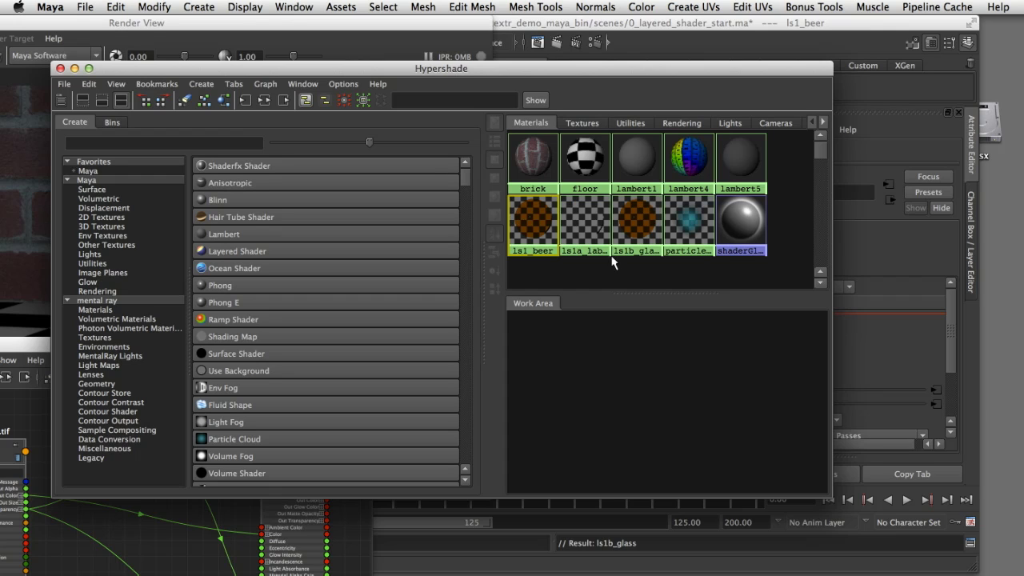
Select the ls1_beer node in its shading network and arrange the floating windows to show the bottle render beside the shader's attributes
middle_drag(628, 253, 539, 221)
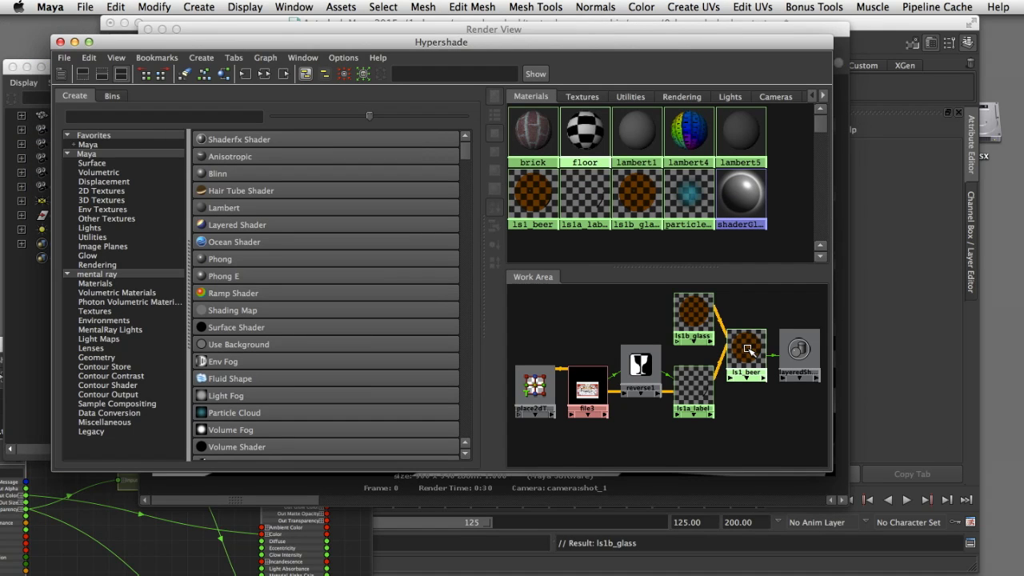
click(747, 349)
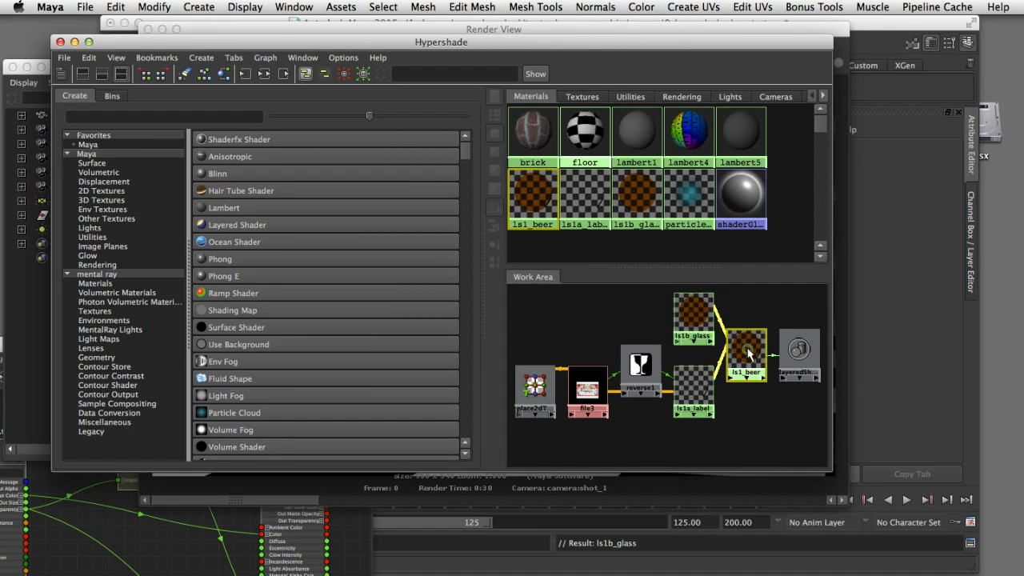
drag(659, 41, 305, 29)
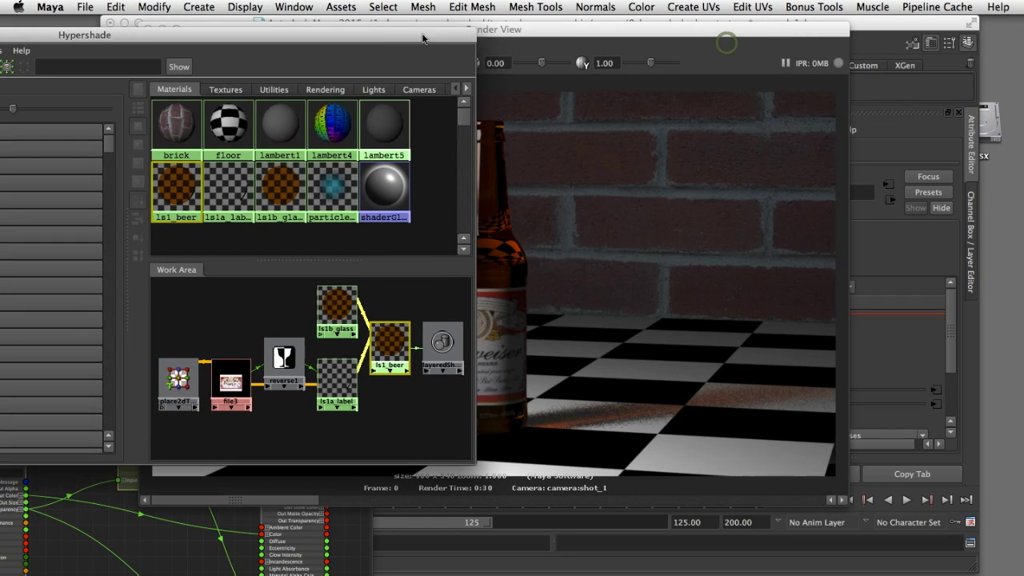
click(727, 30)
drag(728, 30, 527, 29)
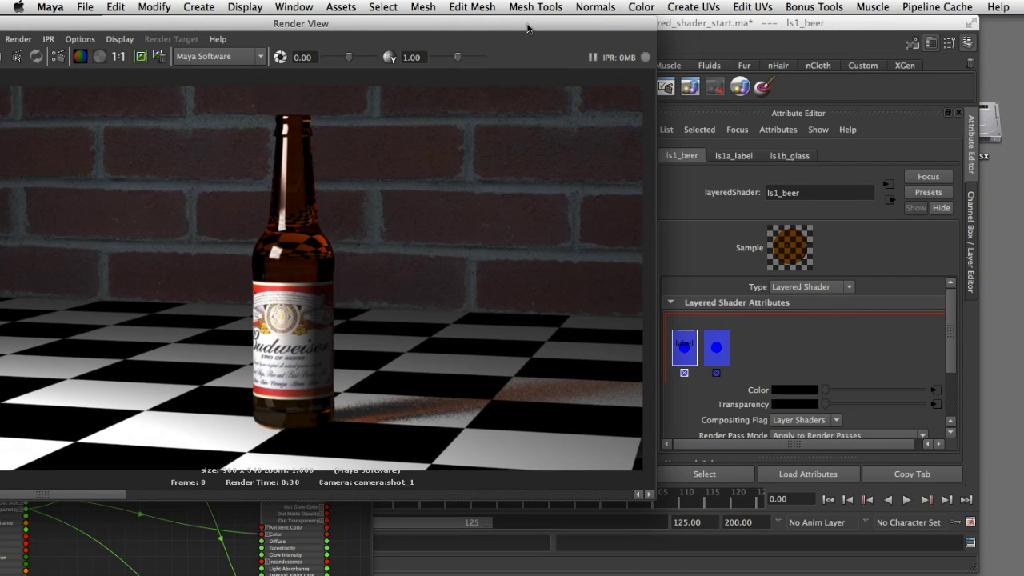